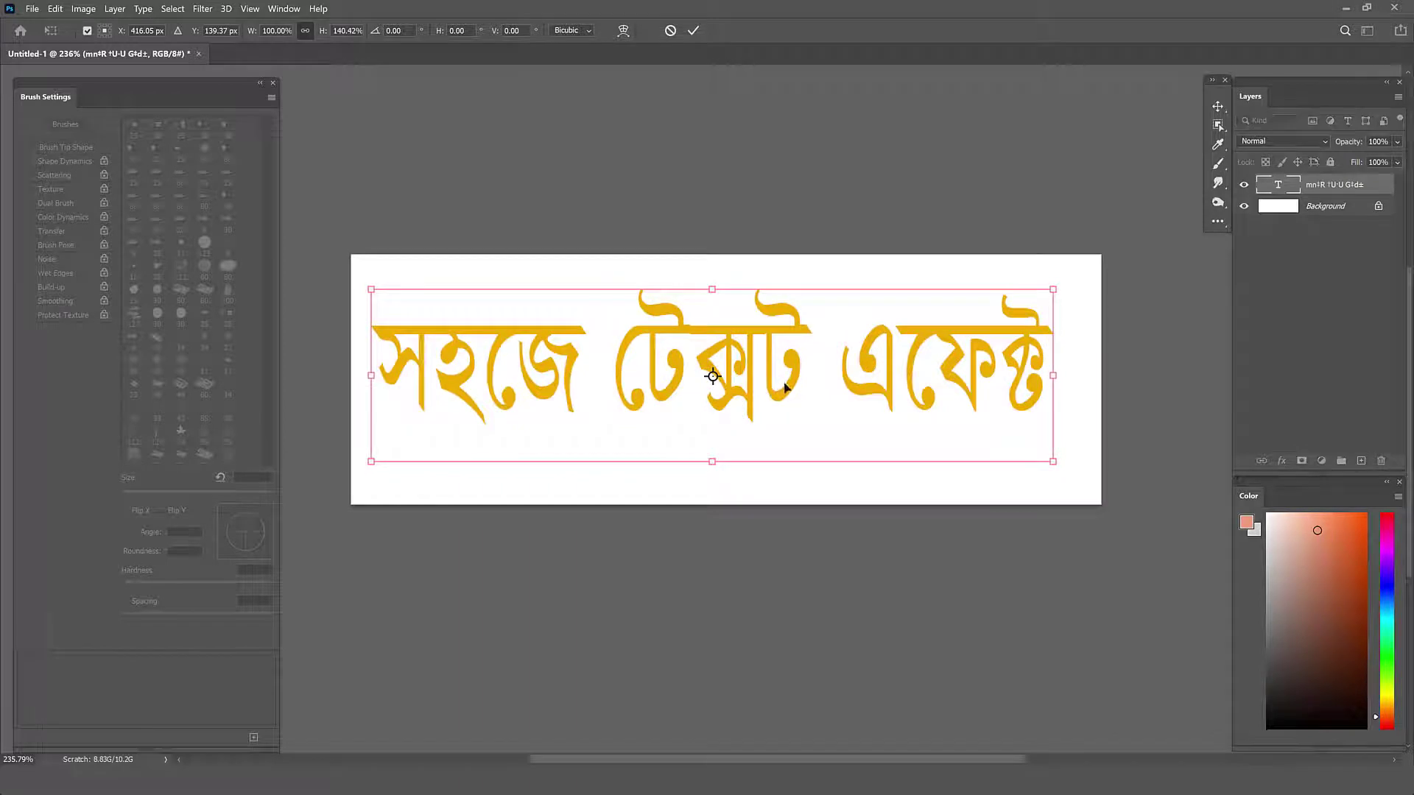
Step: Centre the yellow text on the canvas, widen it slightly to 100.32%, and set its font style to Bold
left_click_drag(788, 401, 804, 407)
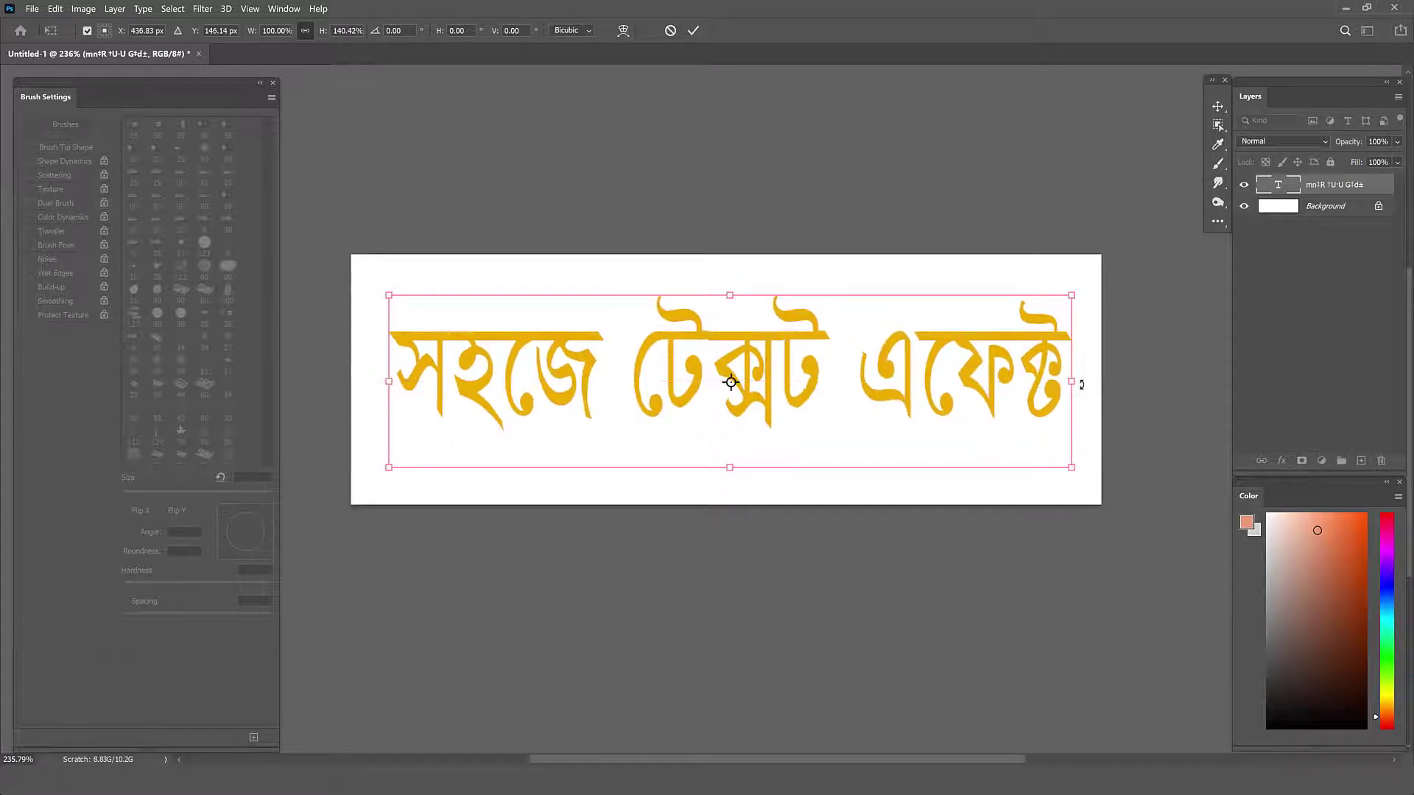
left_click_drag(1081, 384, 1083, 384)
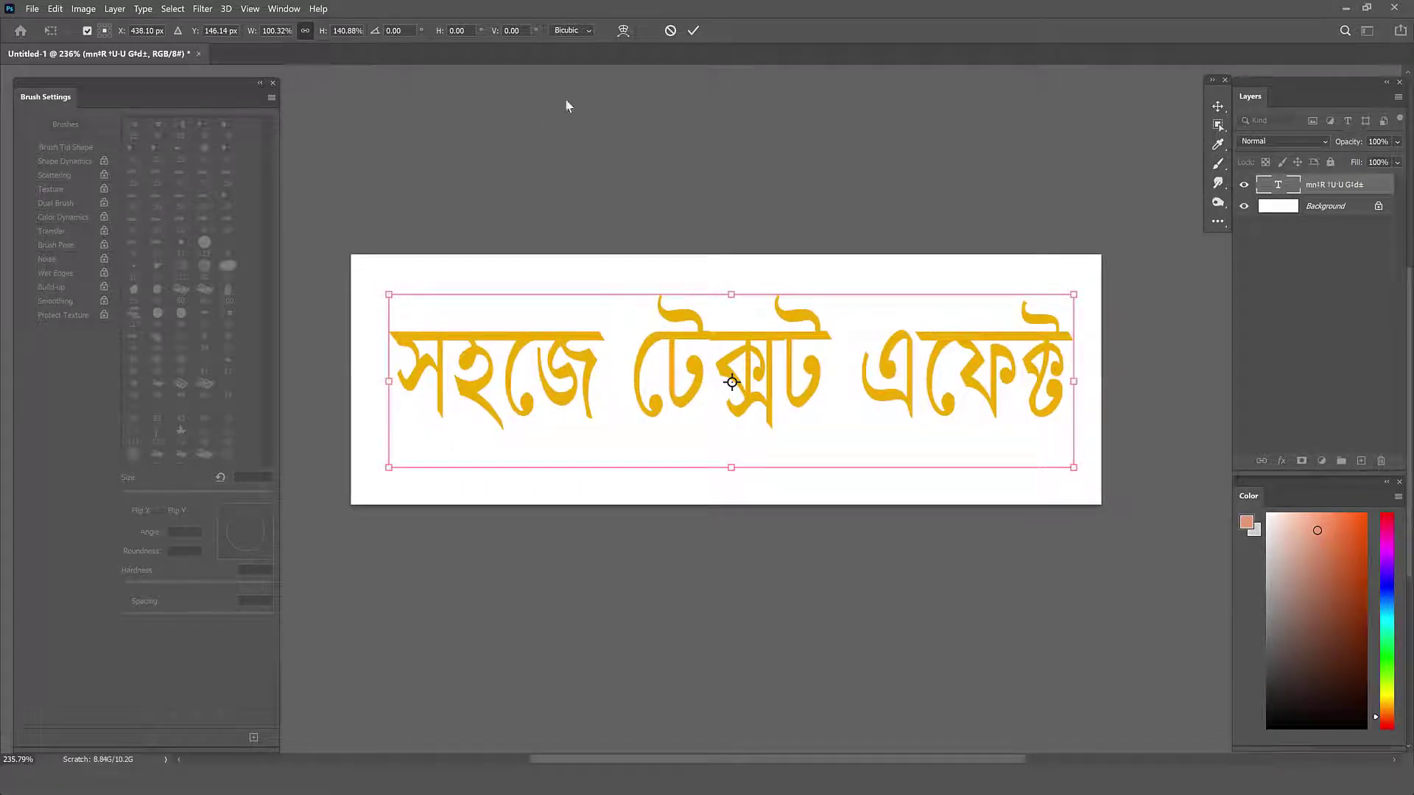
left_click(693, 32)
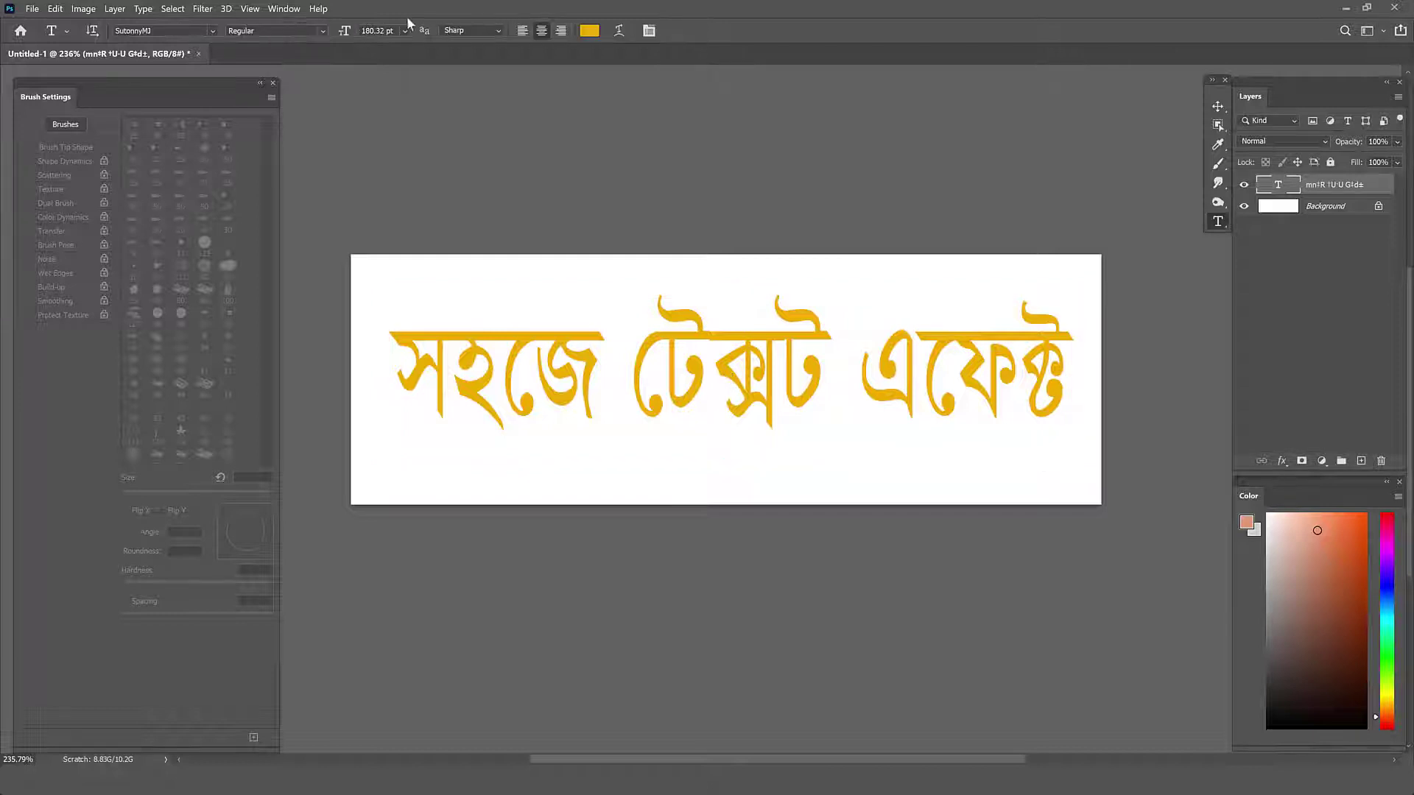
left_click(322, 31)
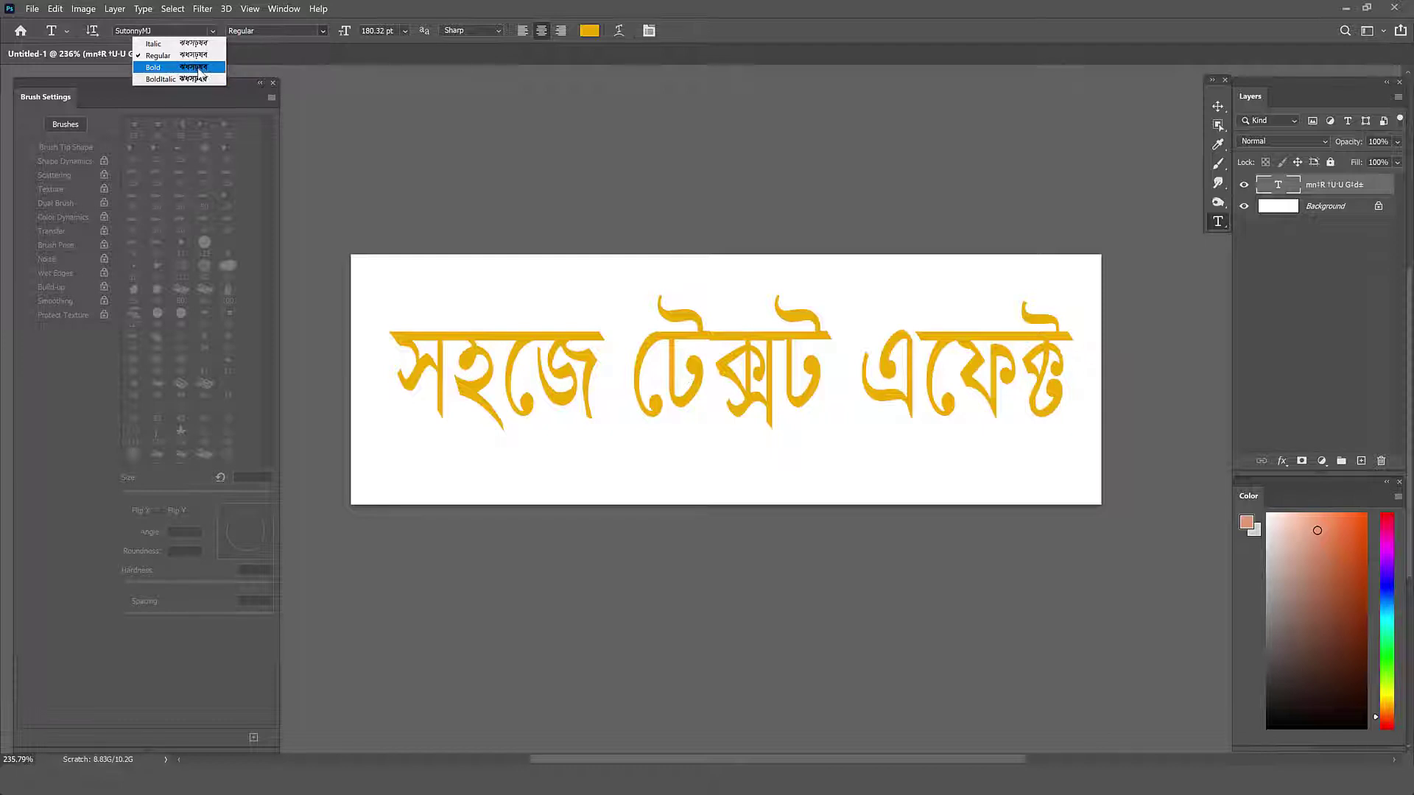
left_click(197, 67)
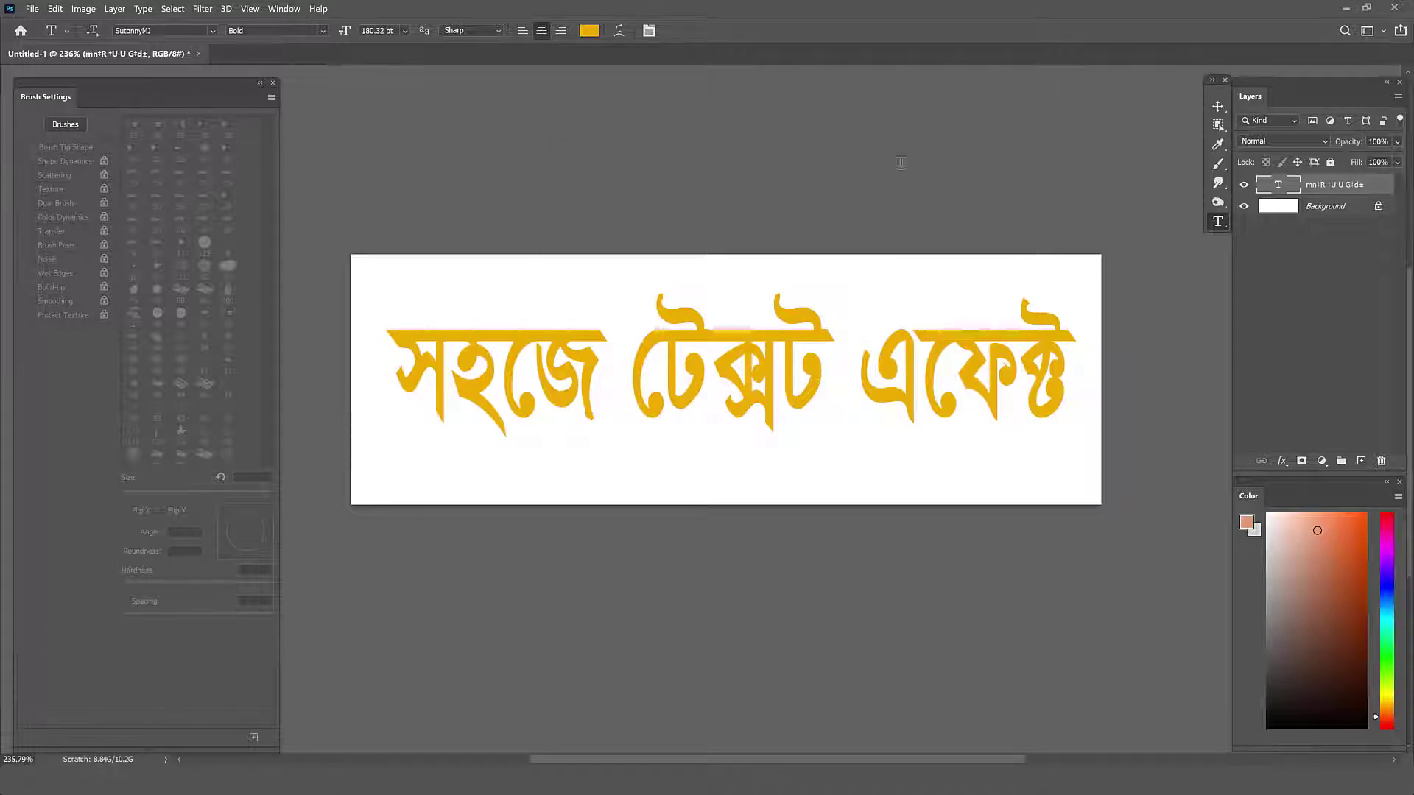
Step: Enable a Gradient Overlay in the text layer's layer style and display its settings
double_click(1384, 189)
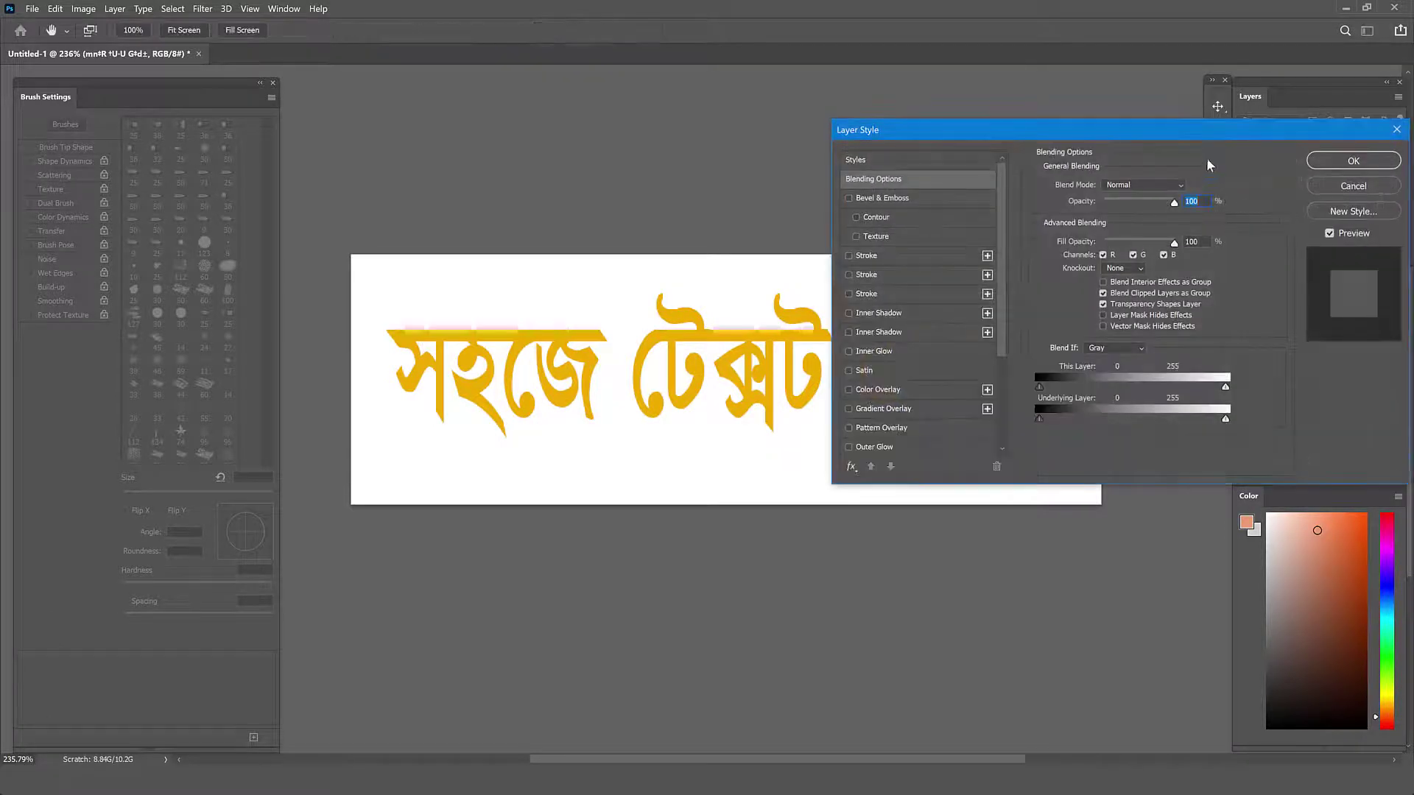
left_click_drag(1176, 135, 1190, 86)
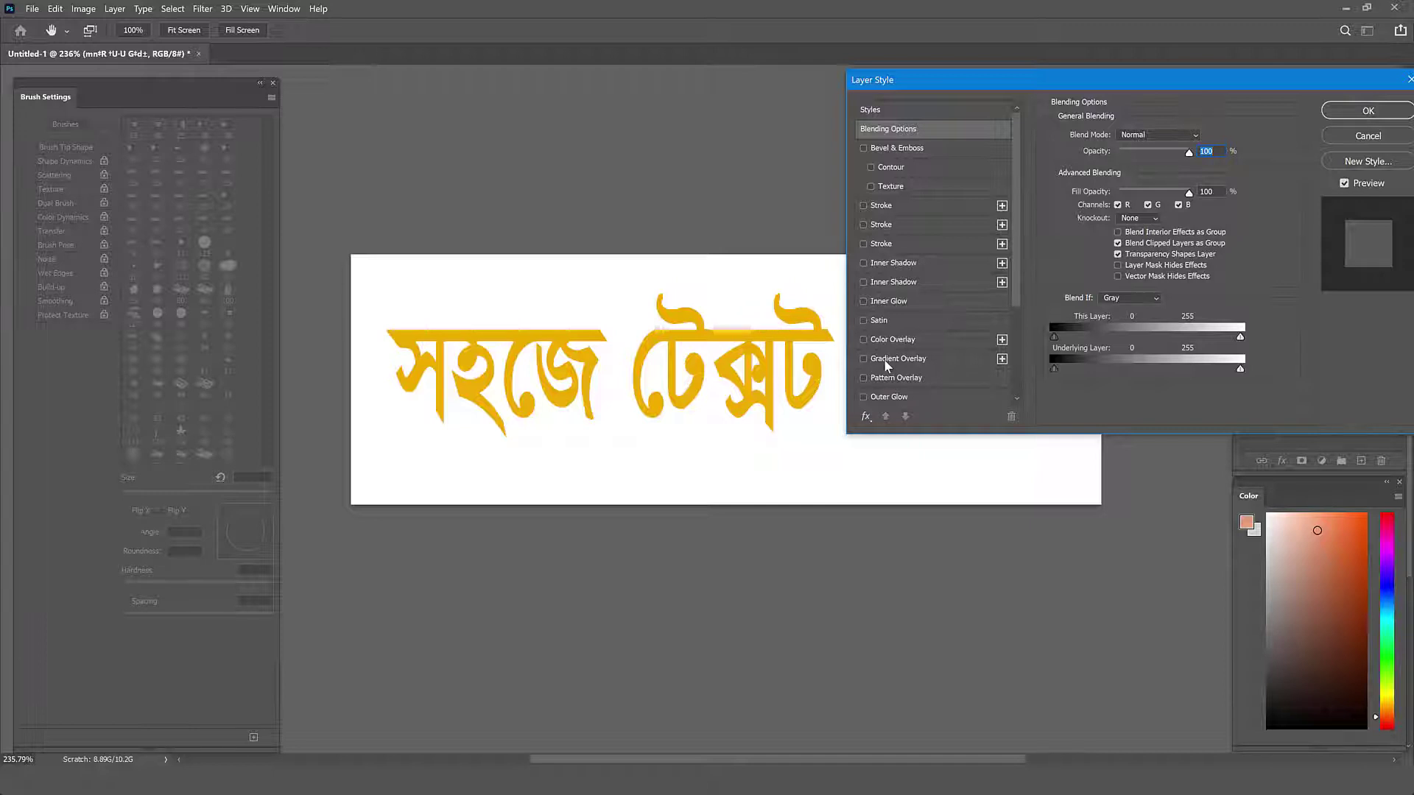
left_click(864, 360)
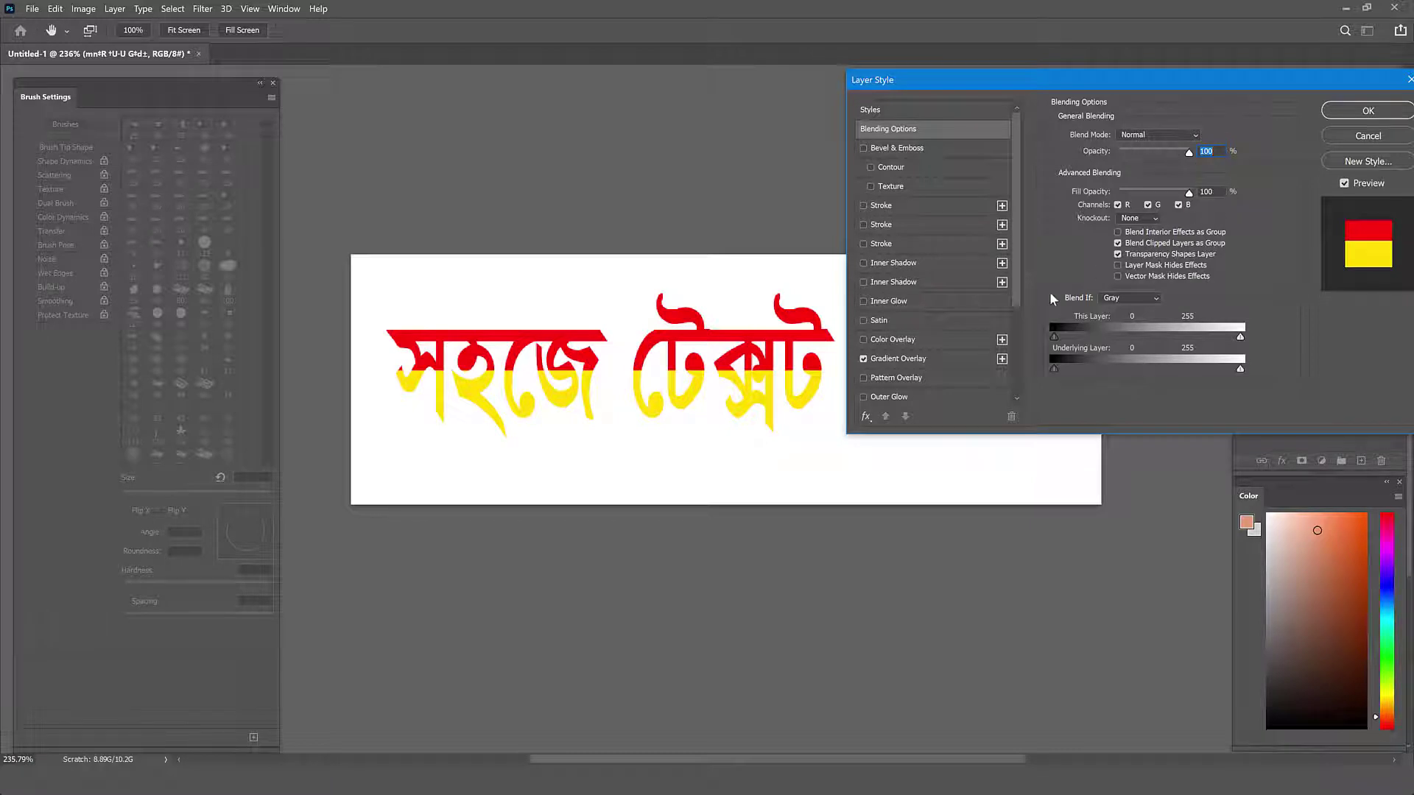
left_click(908, 360)
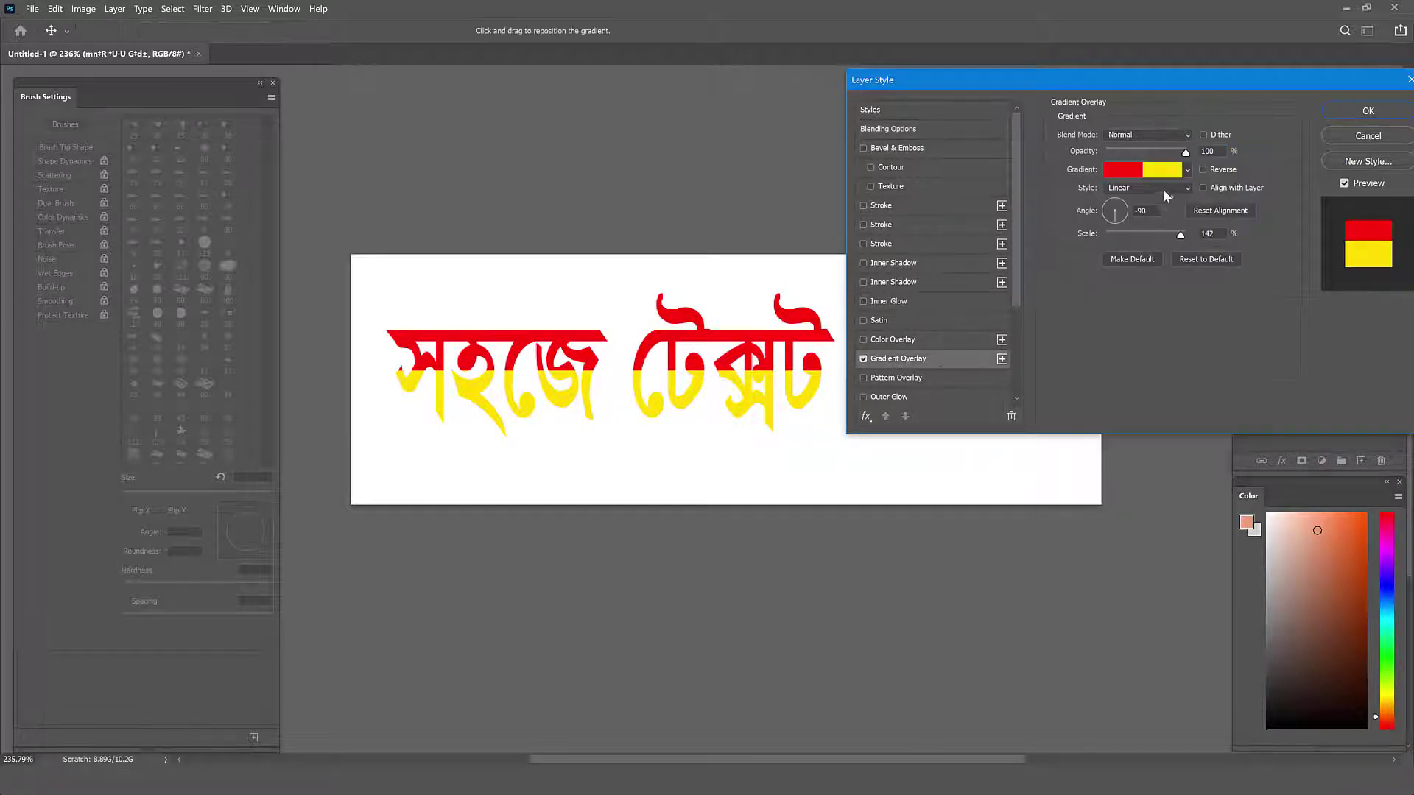
Step: Apply the Black, White preset from the Basics group as the overlay gradient
left_click(1169, 172)
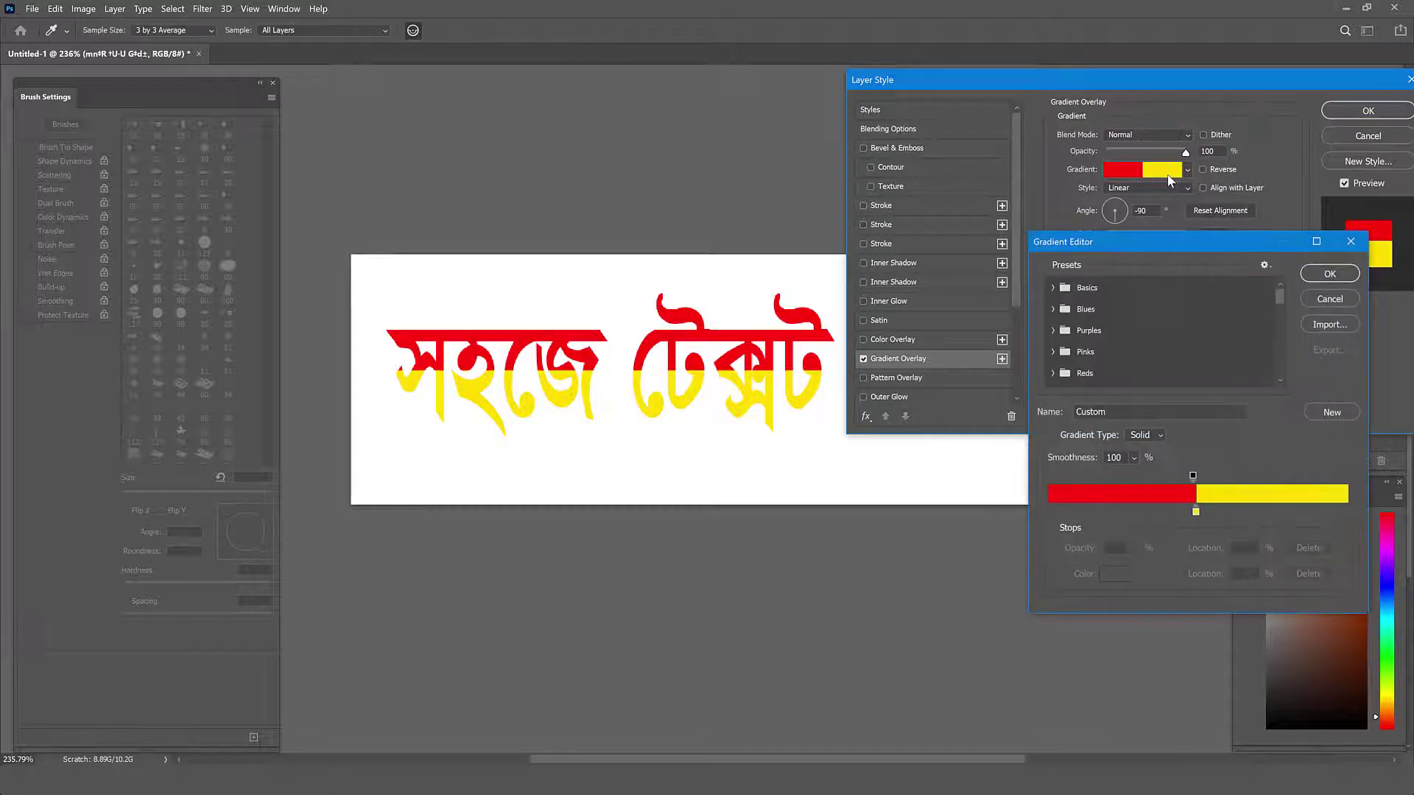
left_click(1052, 288)
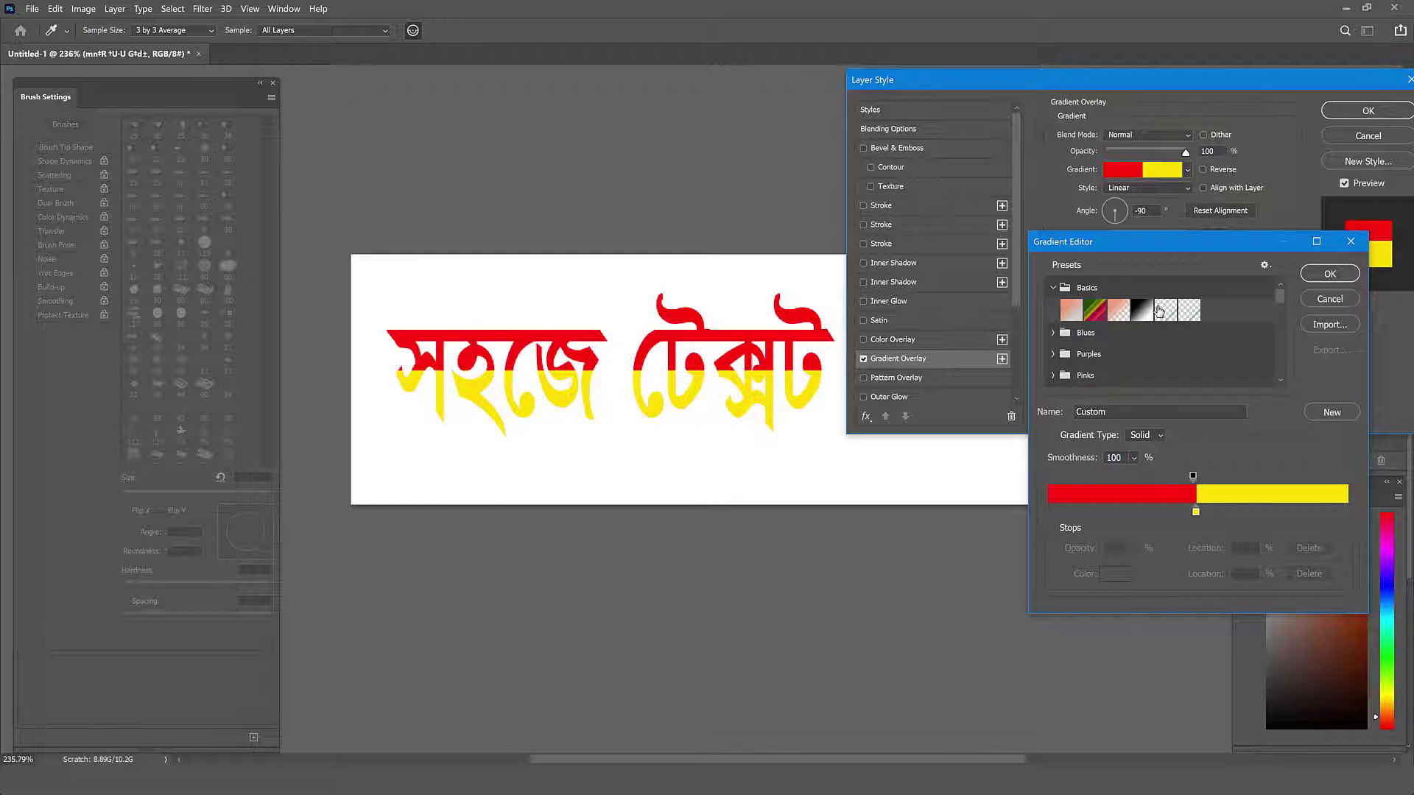
left_click(1142, 310)
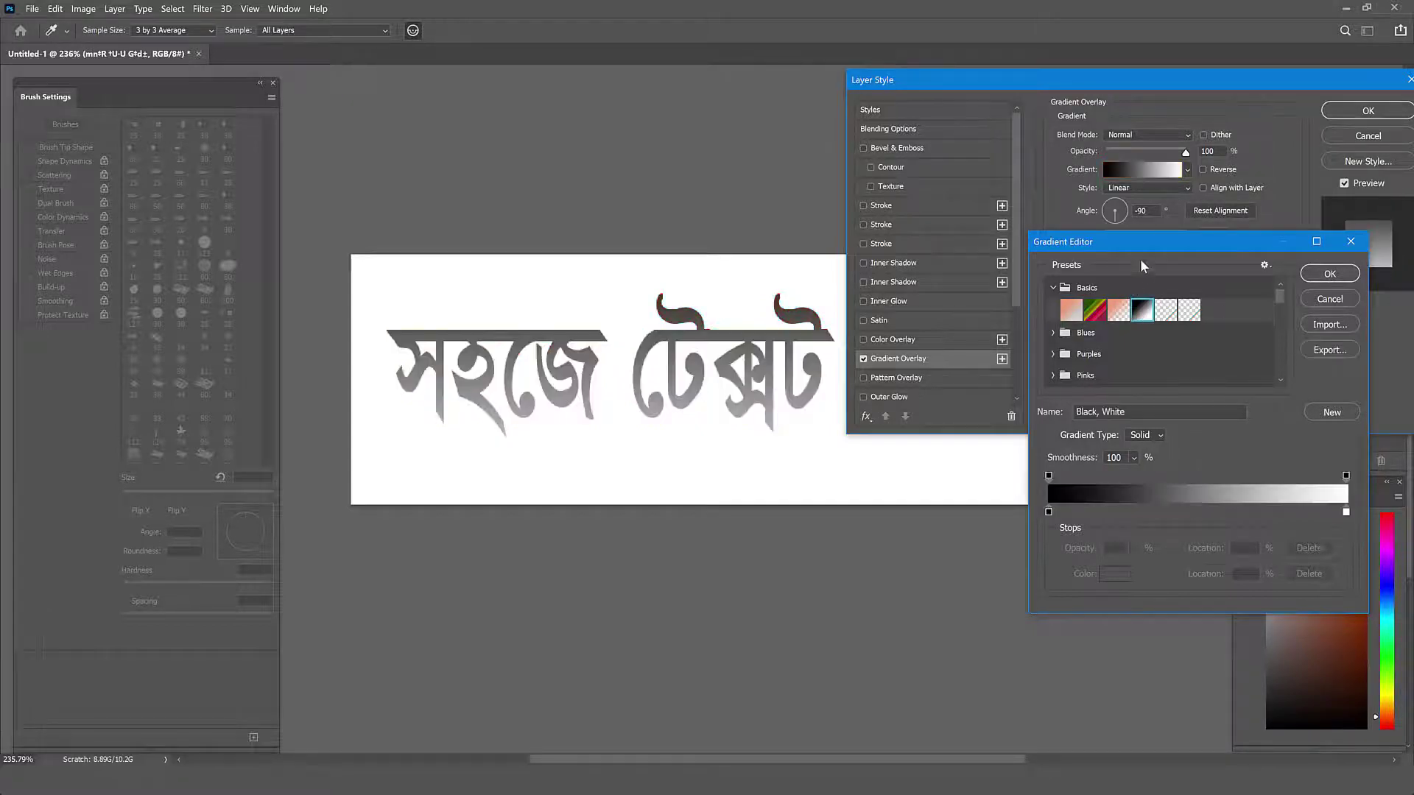
left_click_drag(1153, 250, 1151, 201)
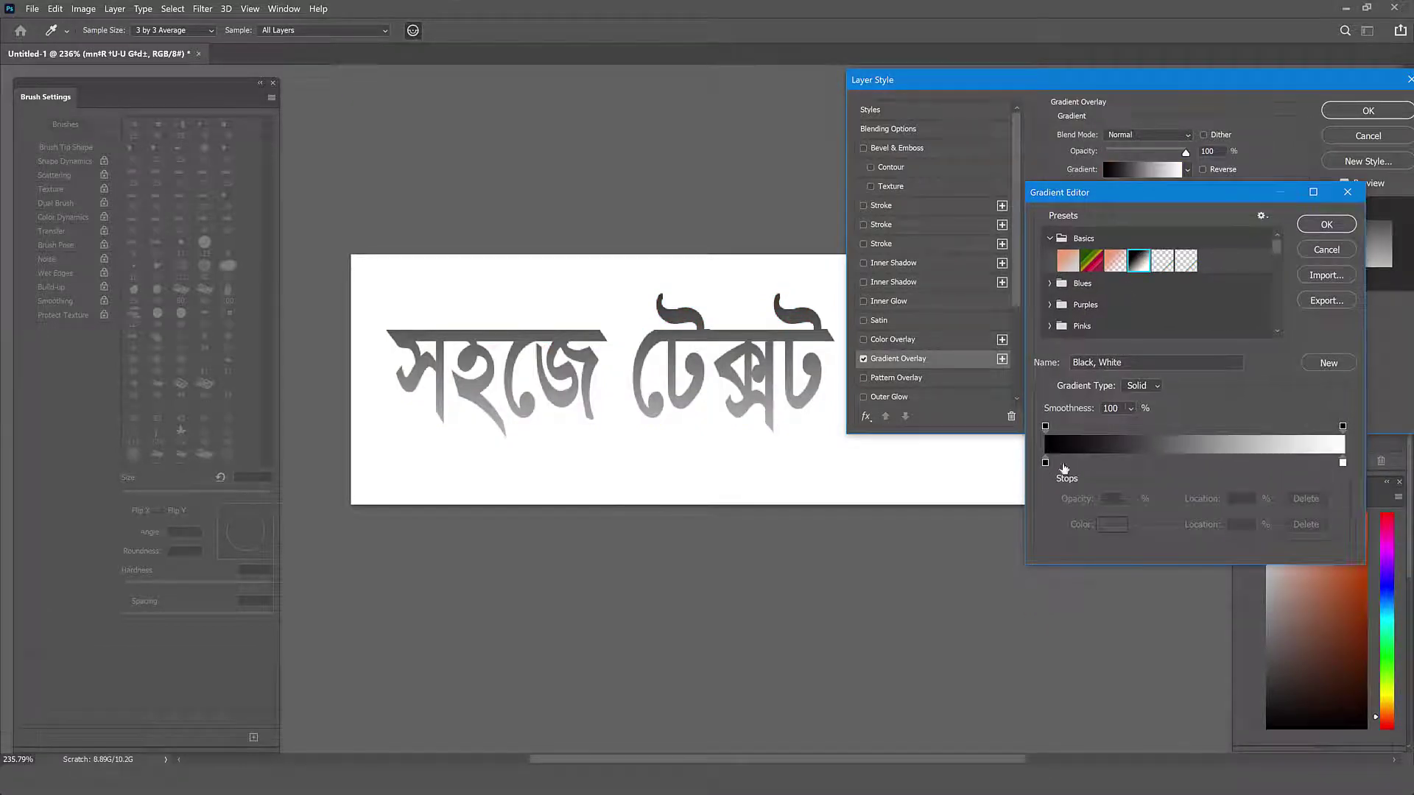
Step: Recolour the gradient's black starting stop to orange f38300
left_click(1044, 463)
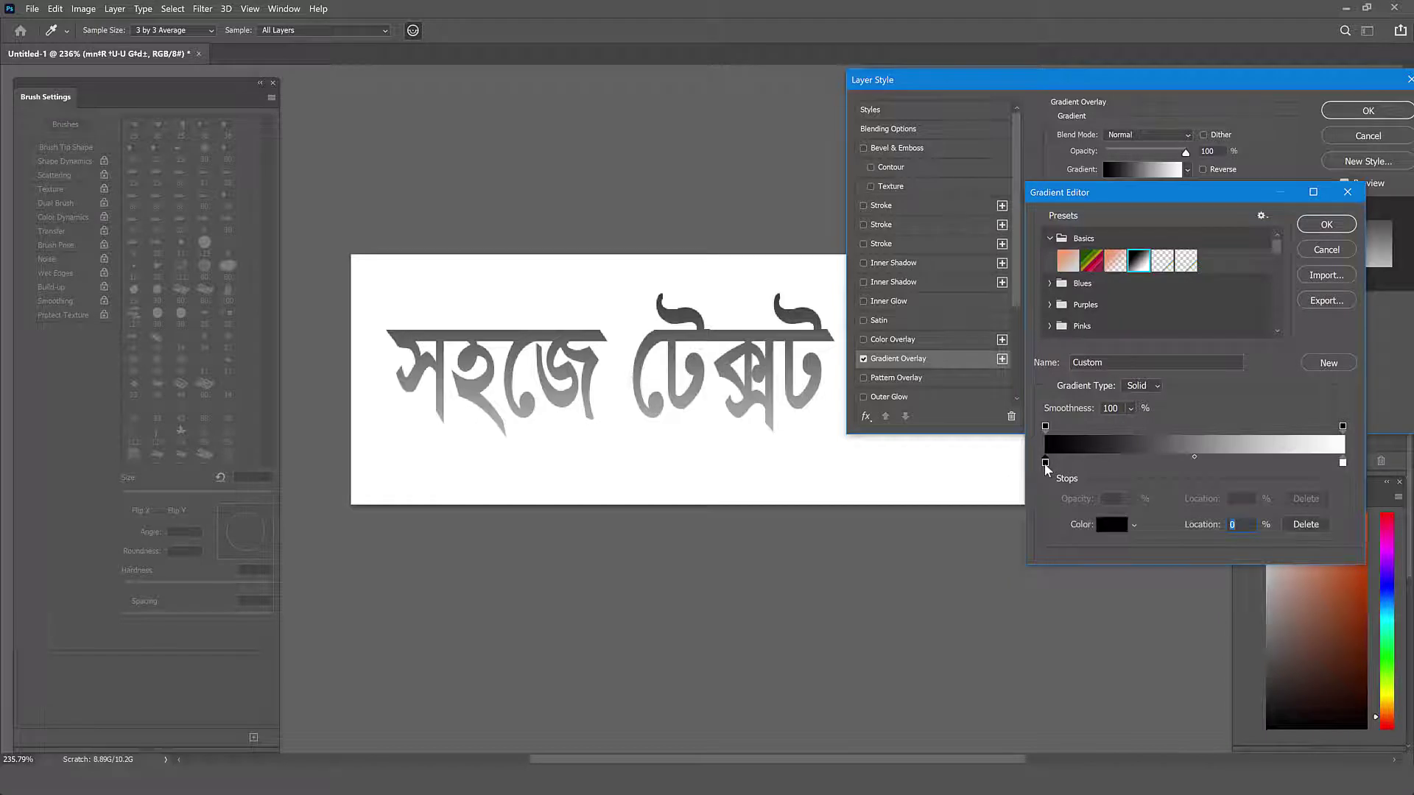
double_click(1045, 463)
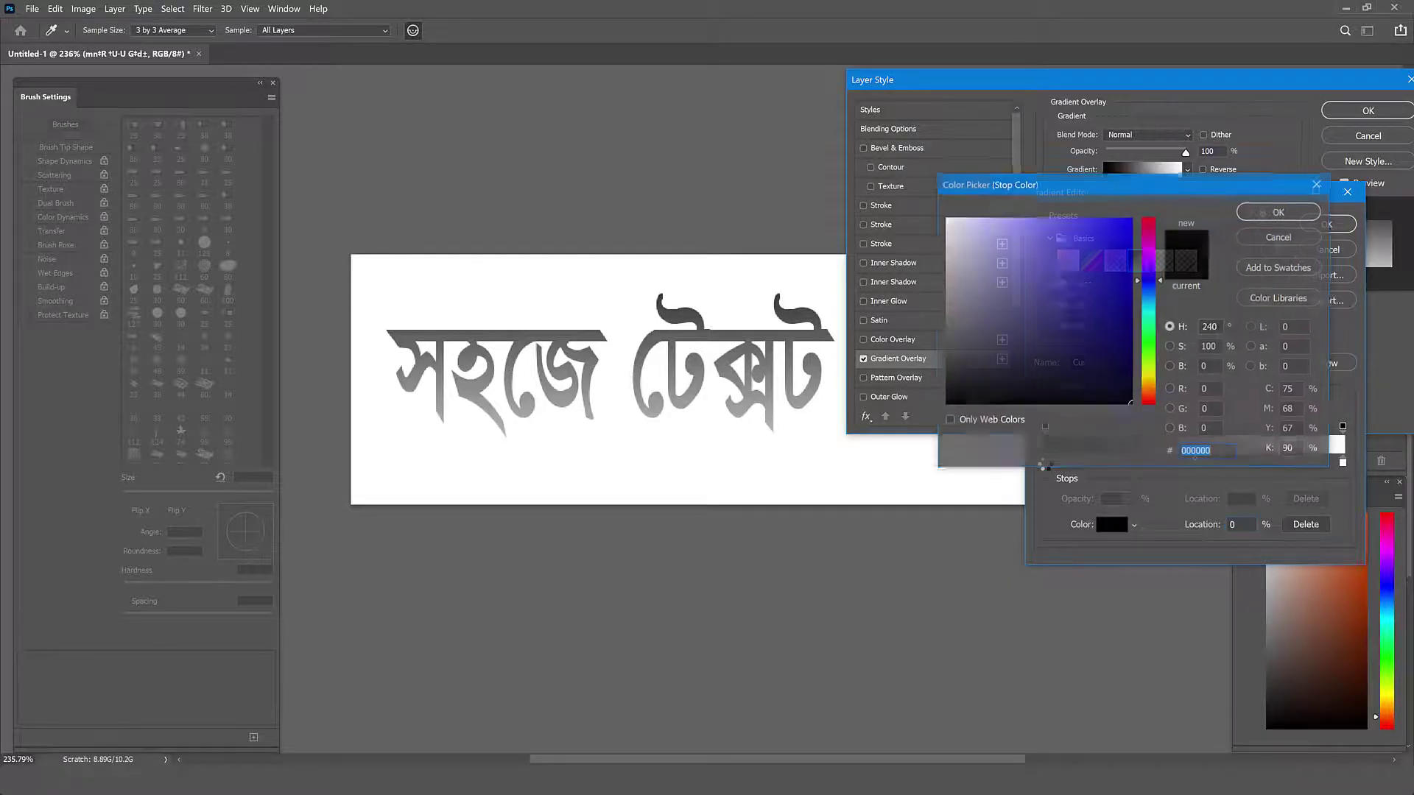
left_click(1148, 394)
left_click_drag(1087, 293, 1132, 226)
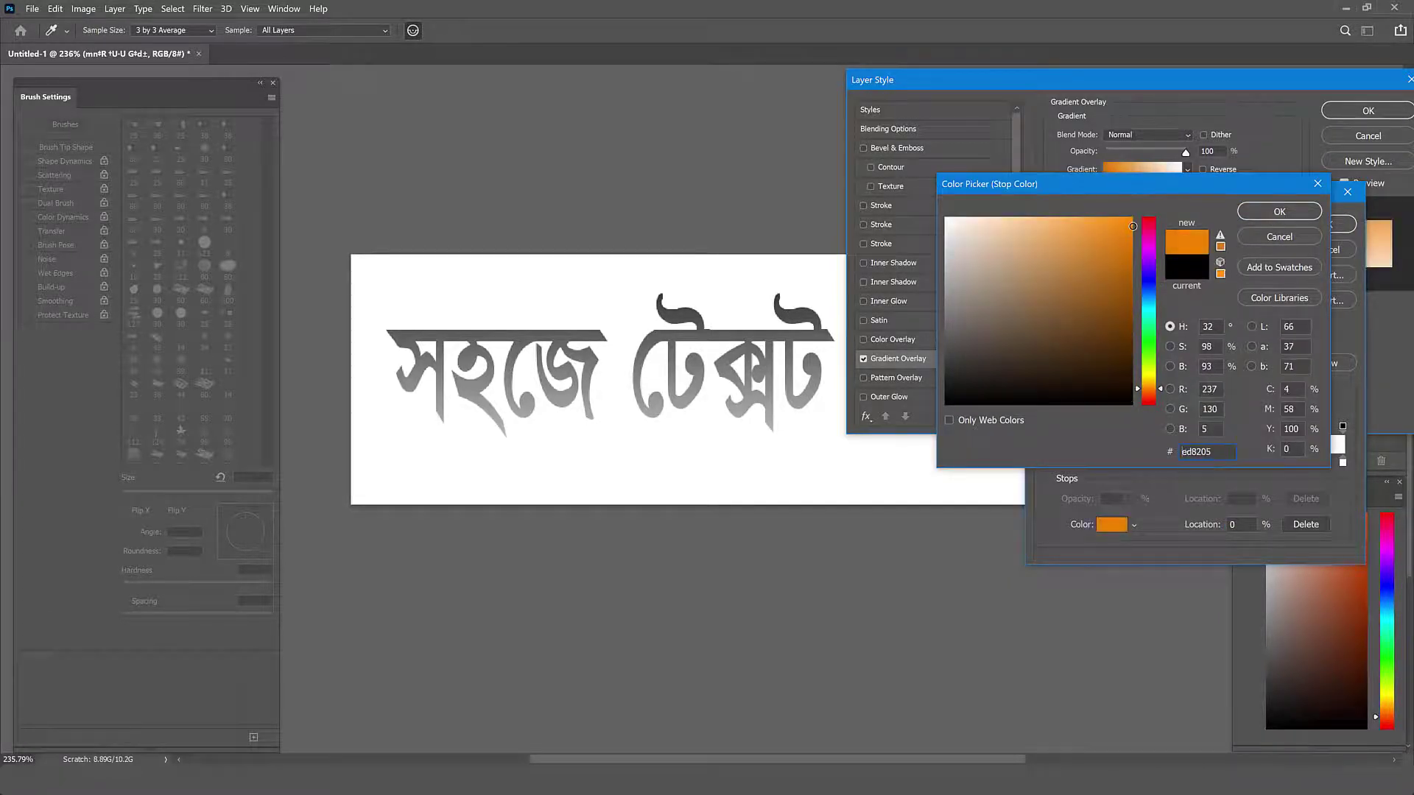
left_click(1278, 212)
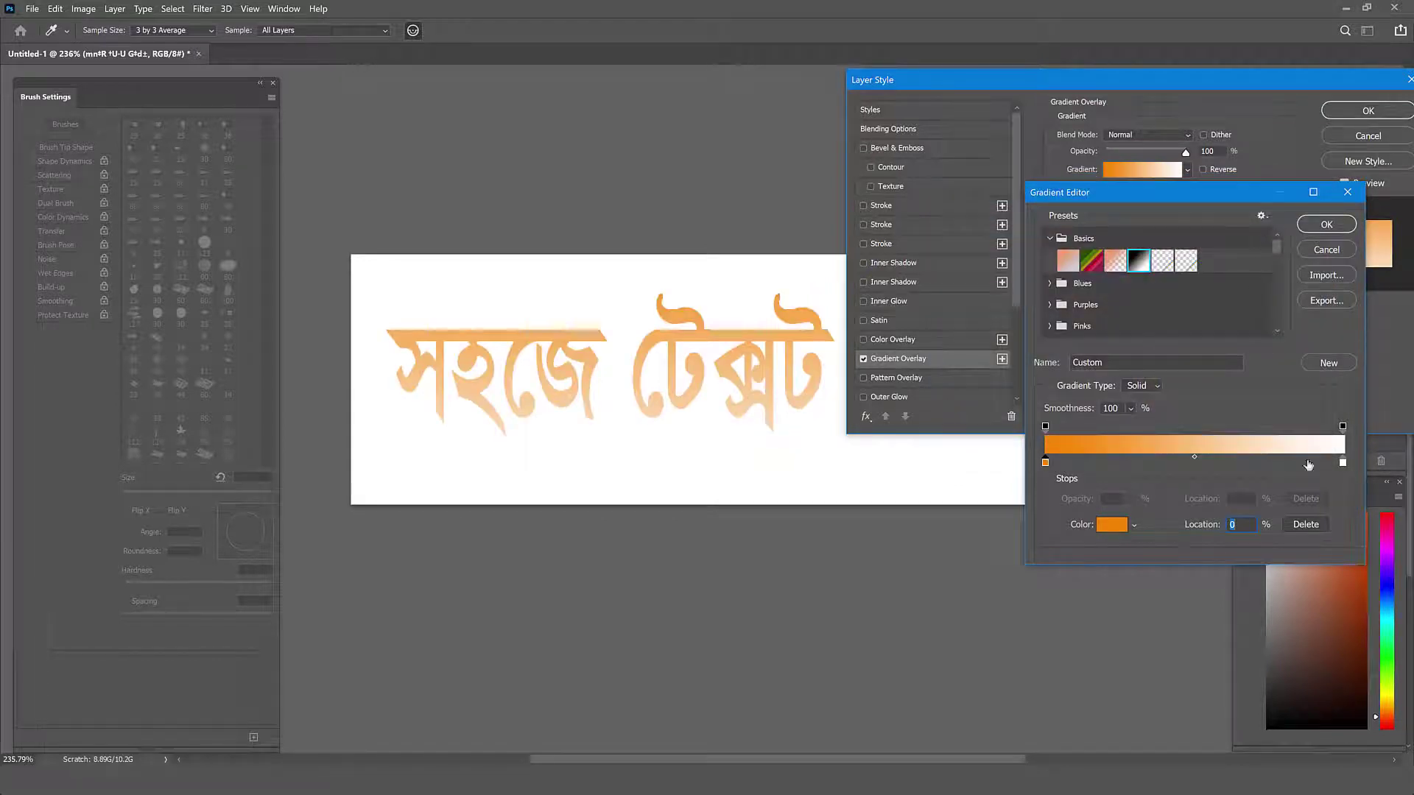
Step: Recolour the gradient's white end stop to purple b601b6
double_click(1342, 462)
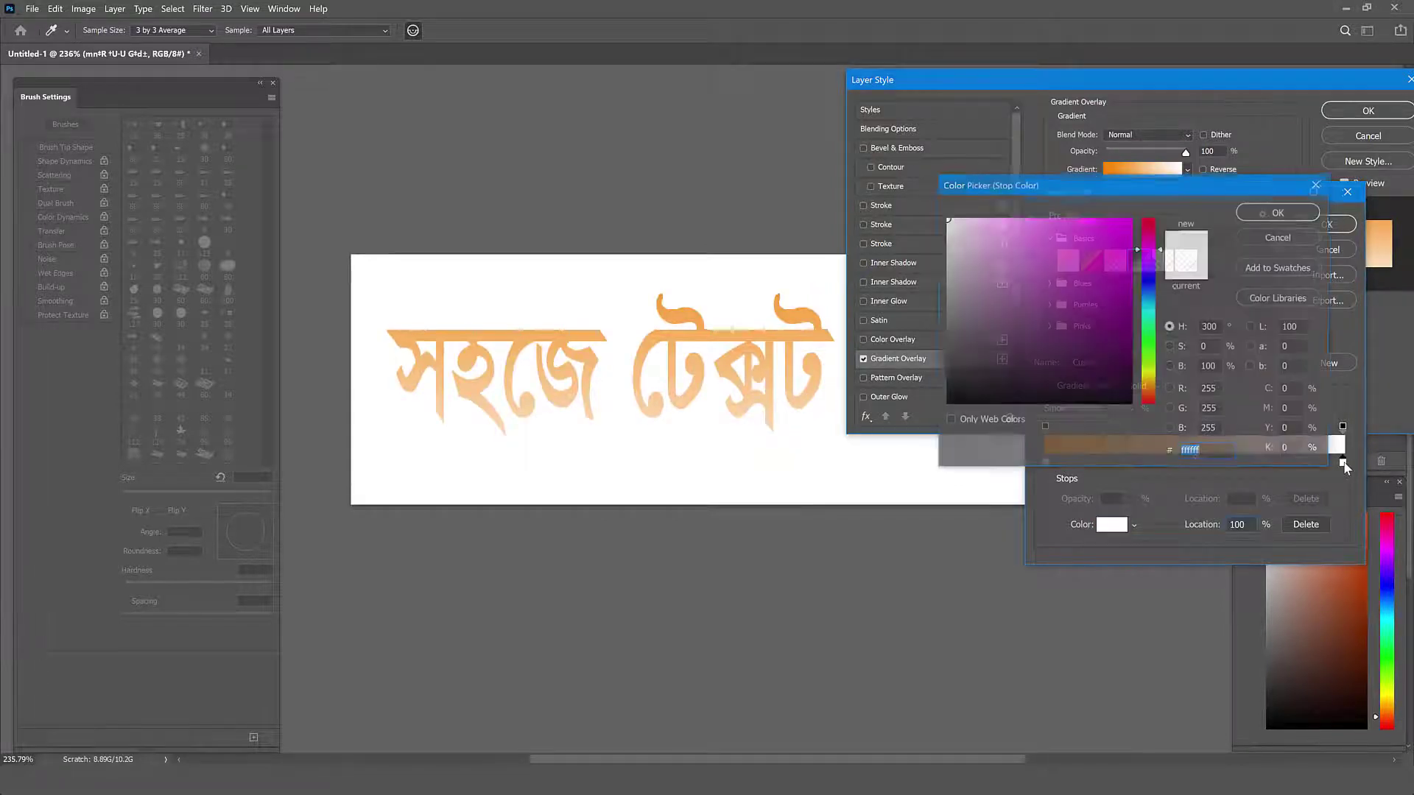
left_click(1121, 318)
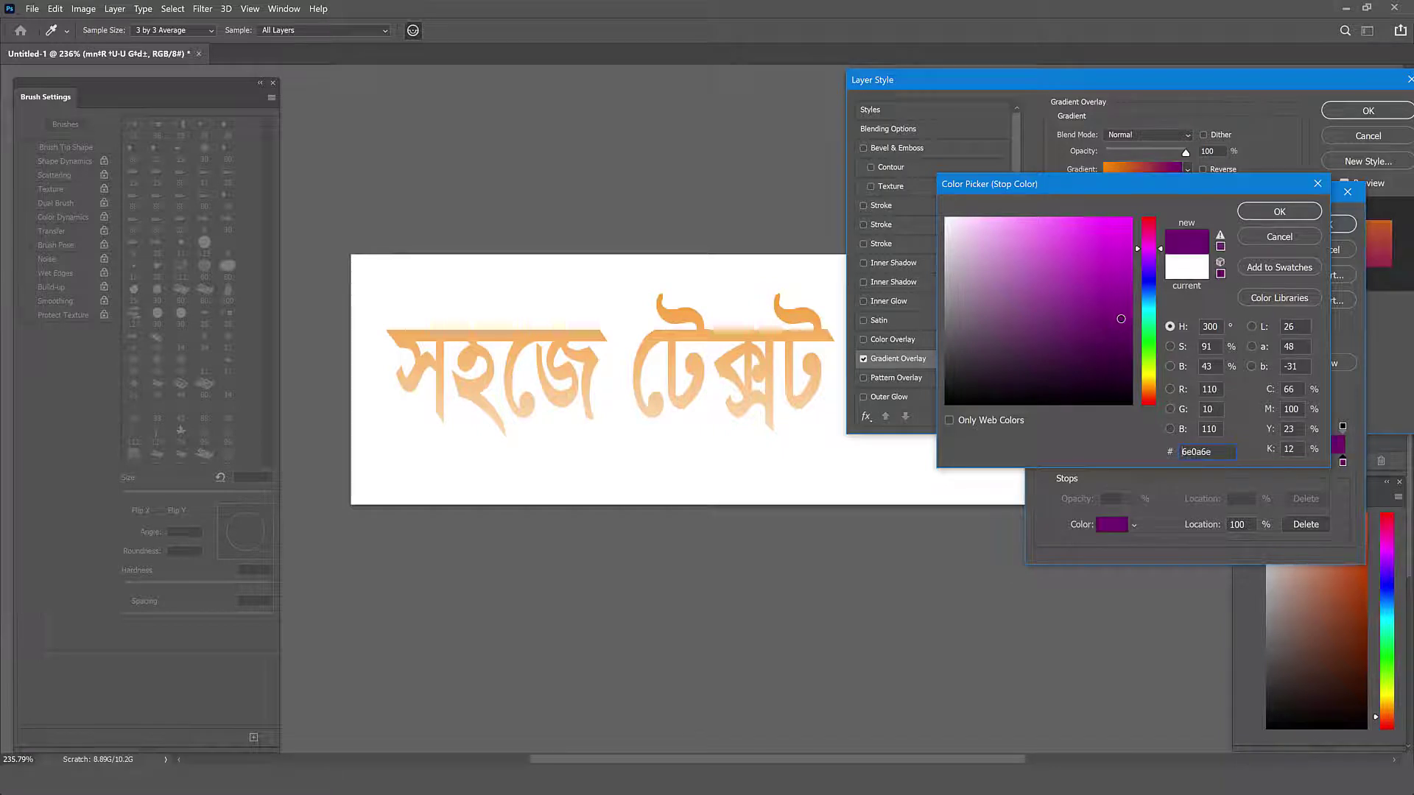
left_click(1279, 211)
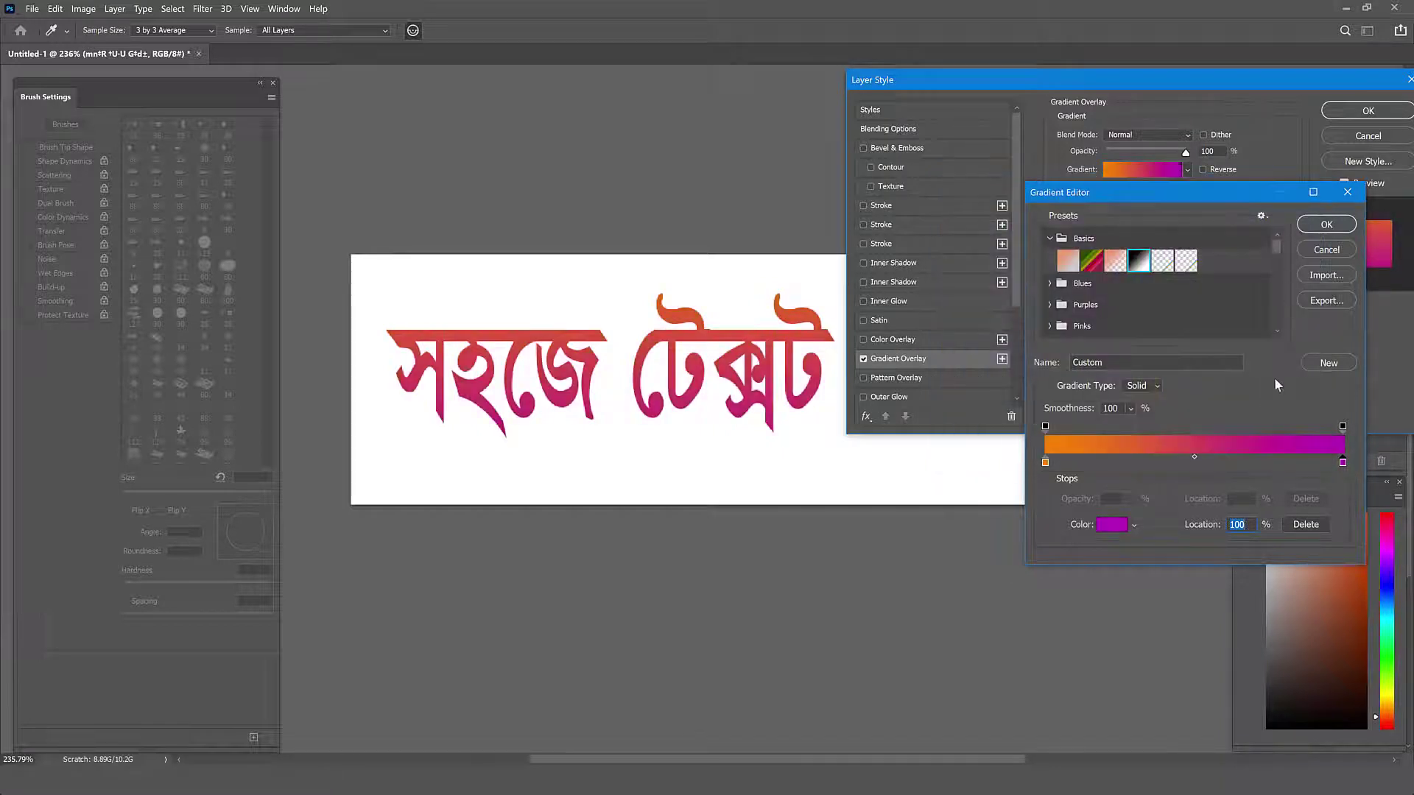
Step: Set the location of both the purple and the orange colour stops to 50% to make a hard two-colour split
left_click(1193, 457)
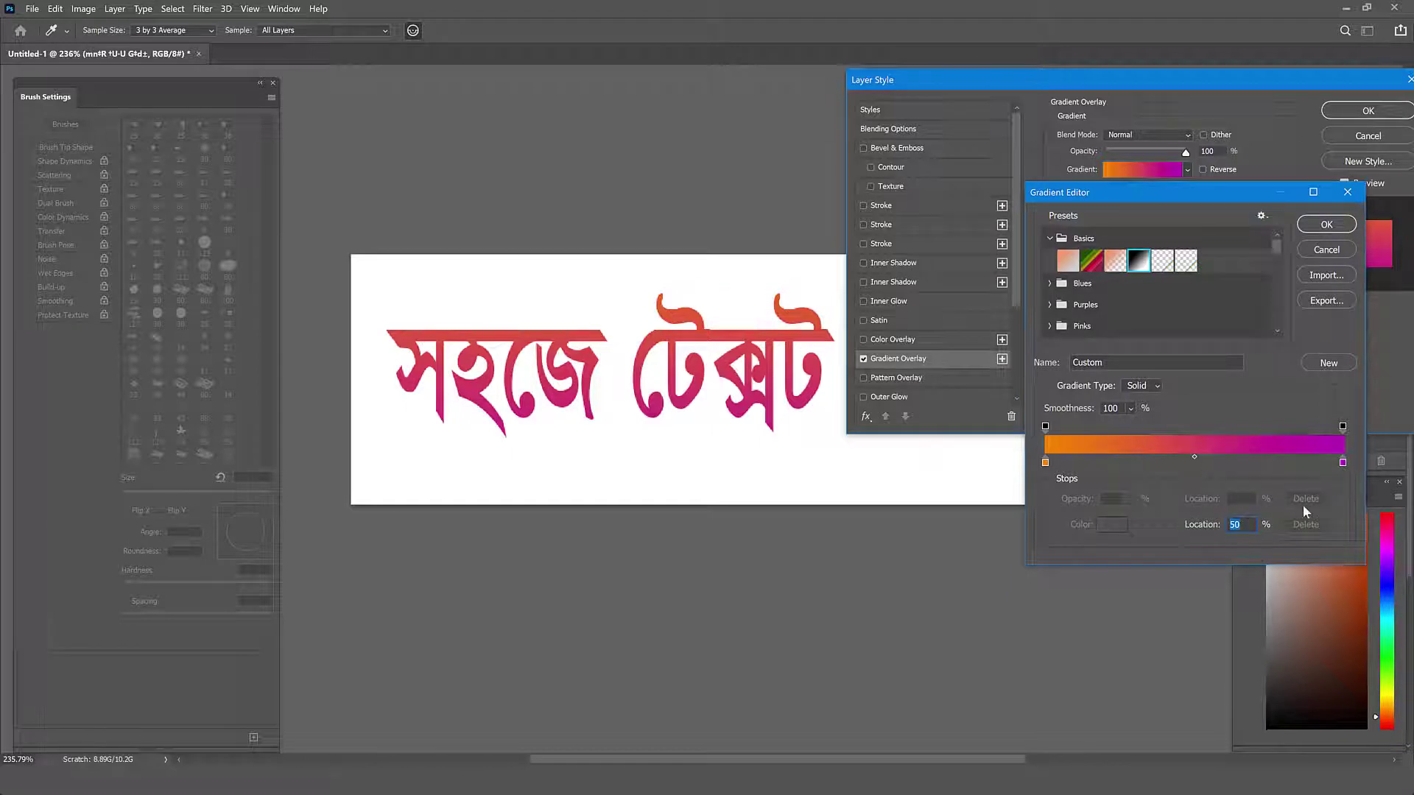
left_click_drag(1343, 466, 1201, 472)
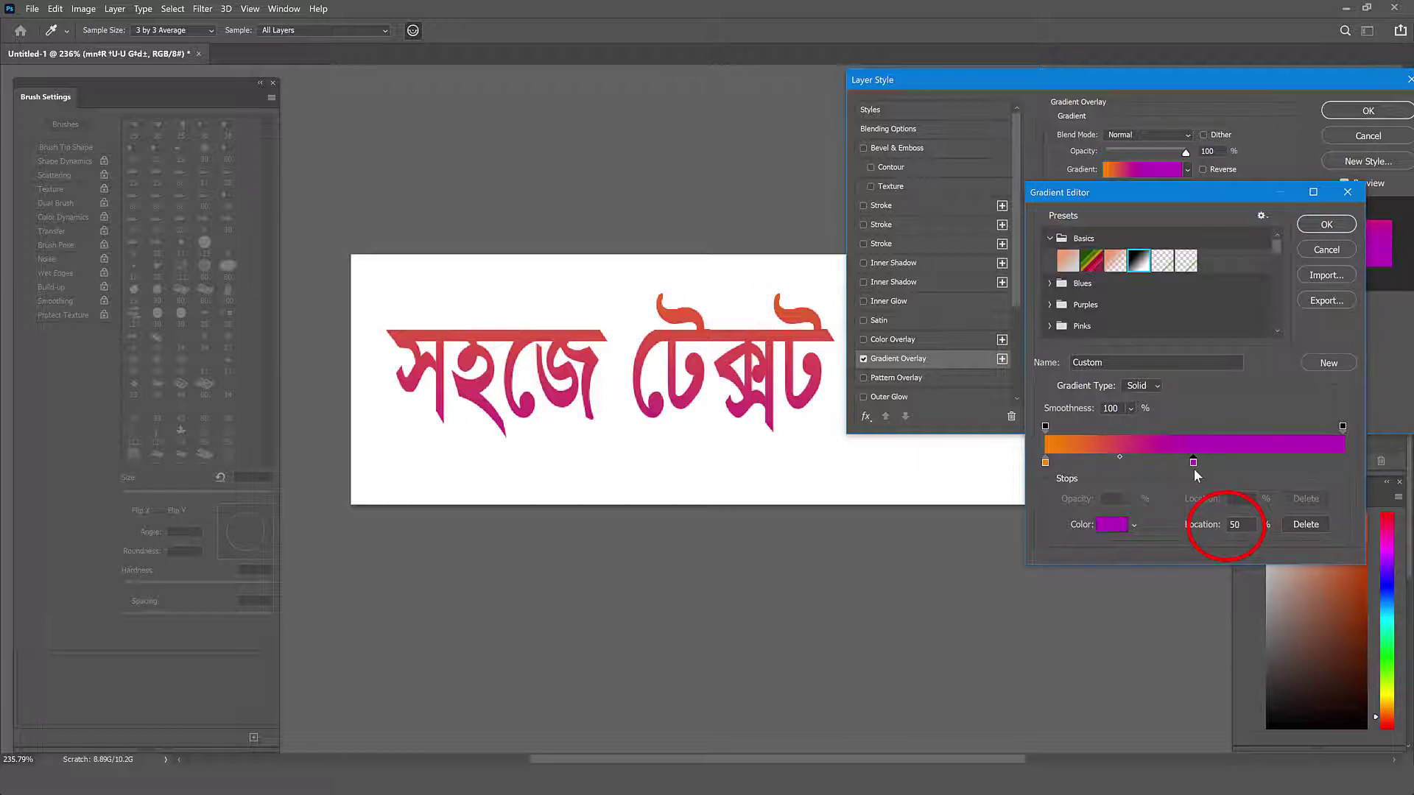
left_click_drag(1195, 470, 1194, 470)
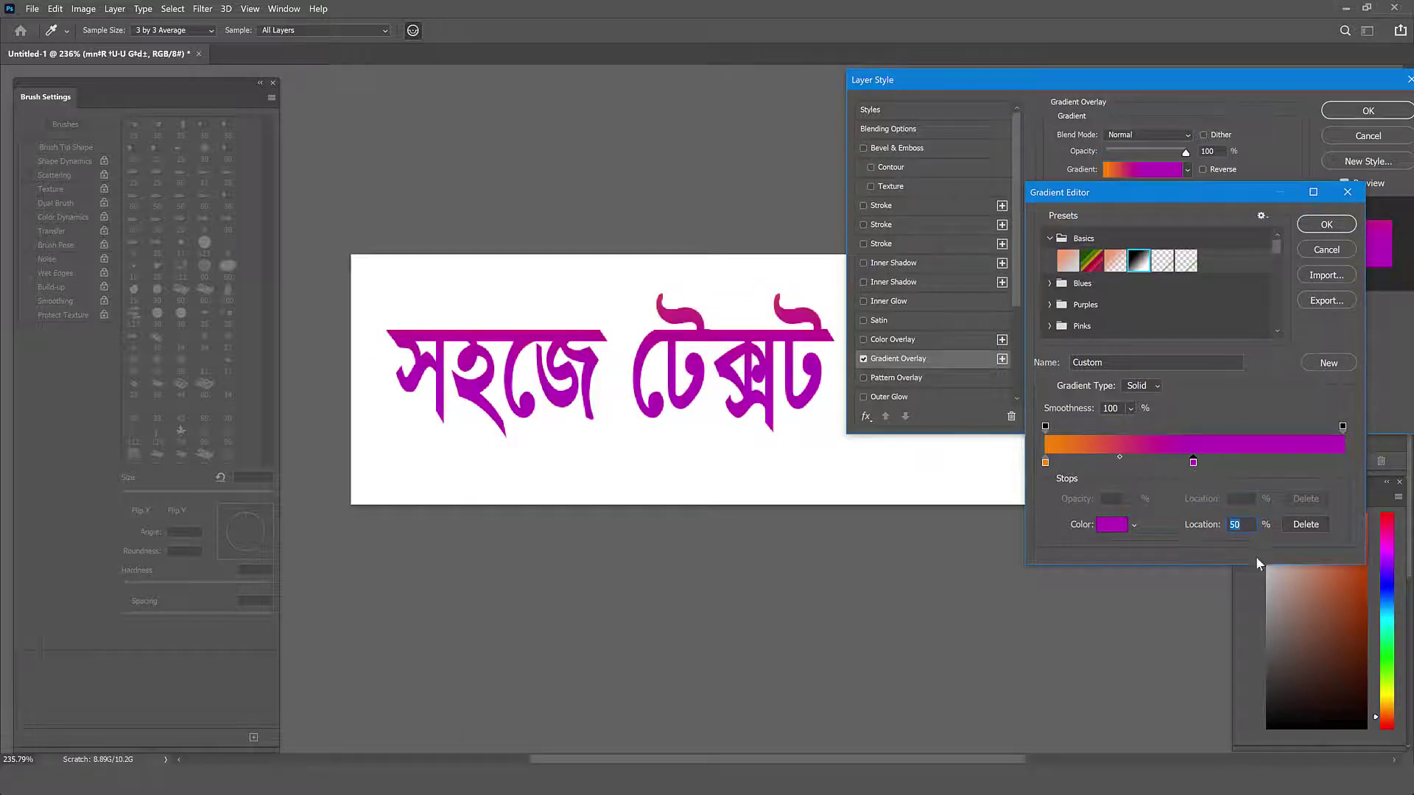
left_click(1045, 467)
type("50")
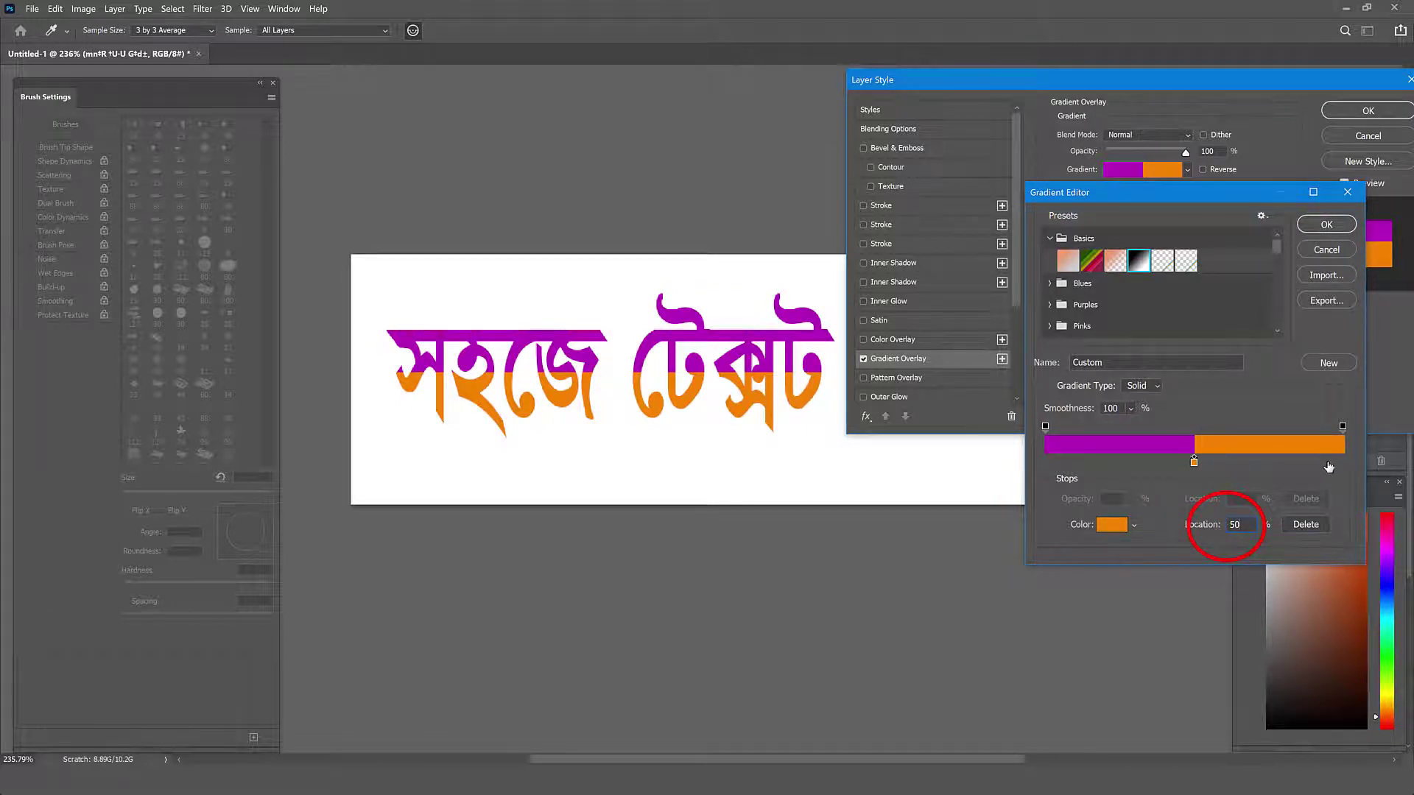
left_click(1193, 462)
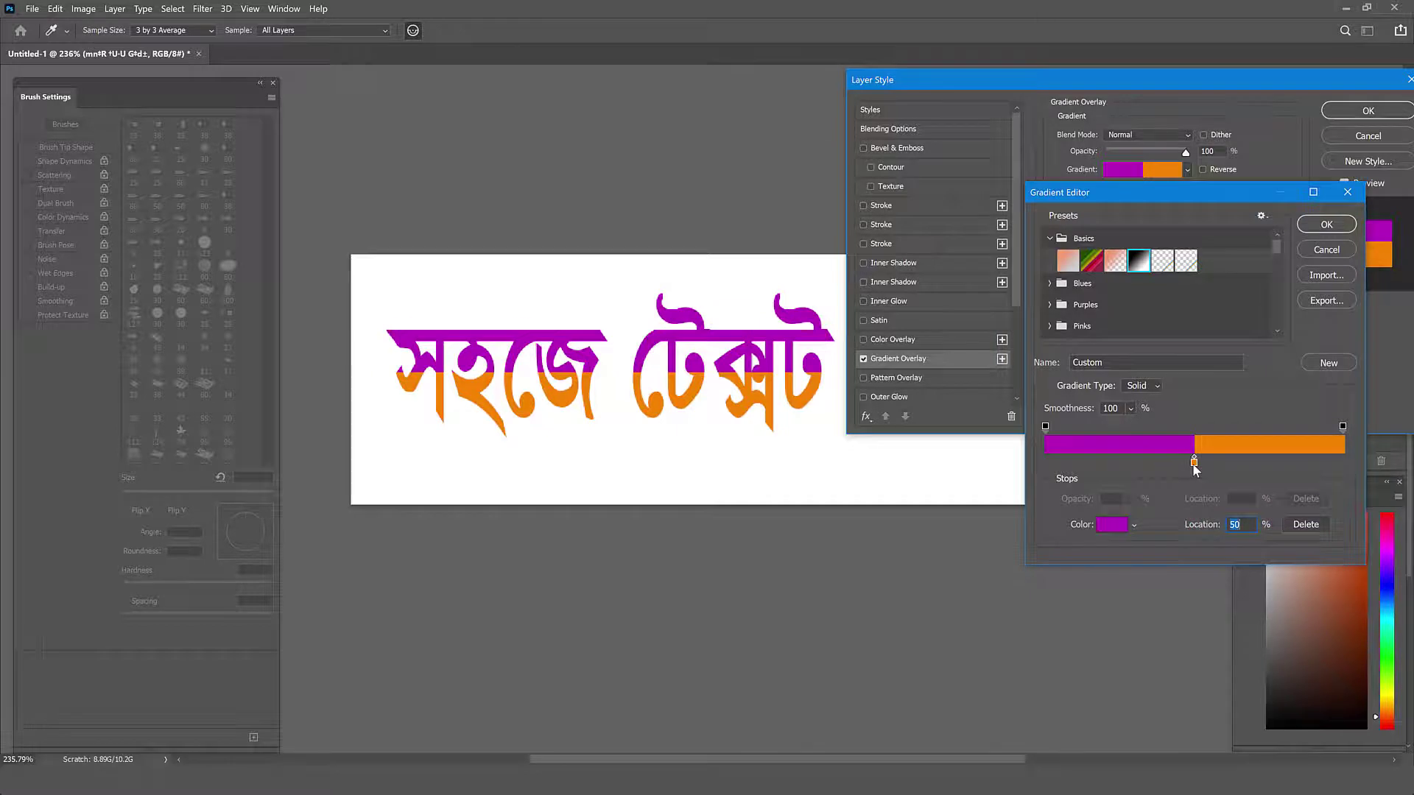
double_click(1193, 462)
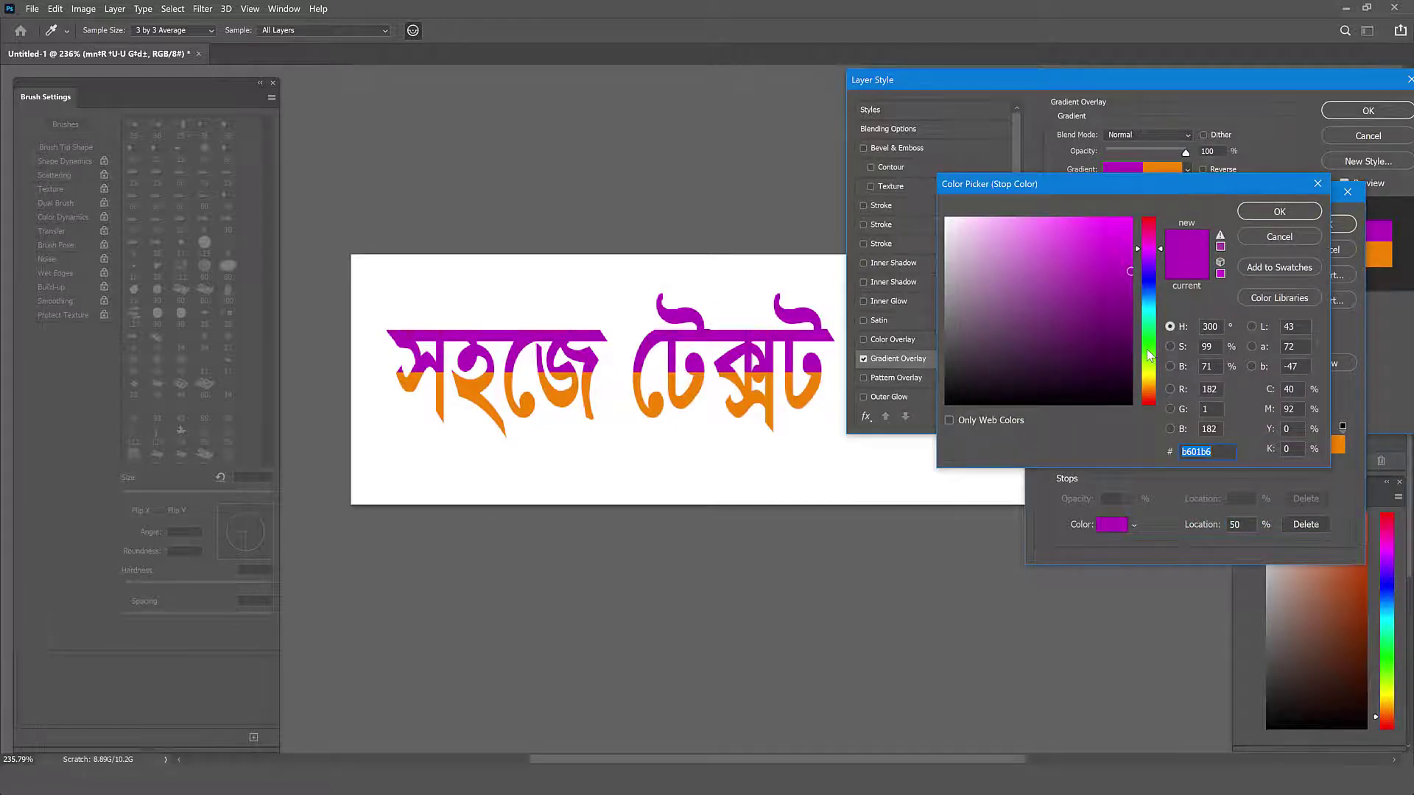
left_click_drag(1151, 356, 1149, 375)
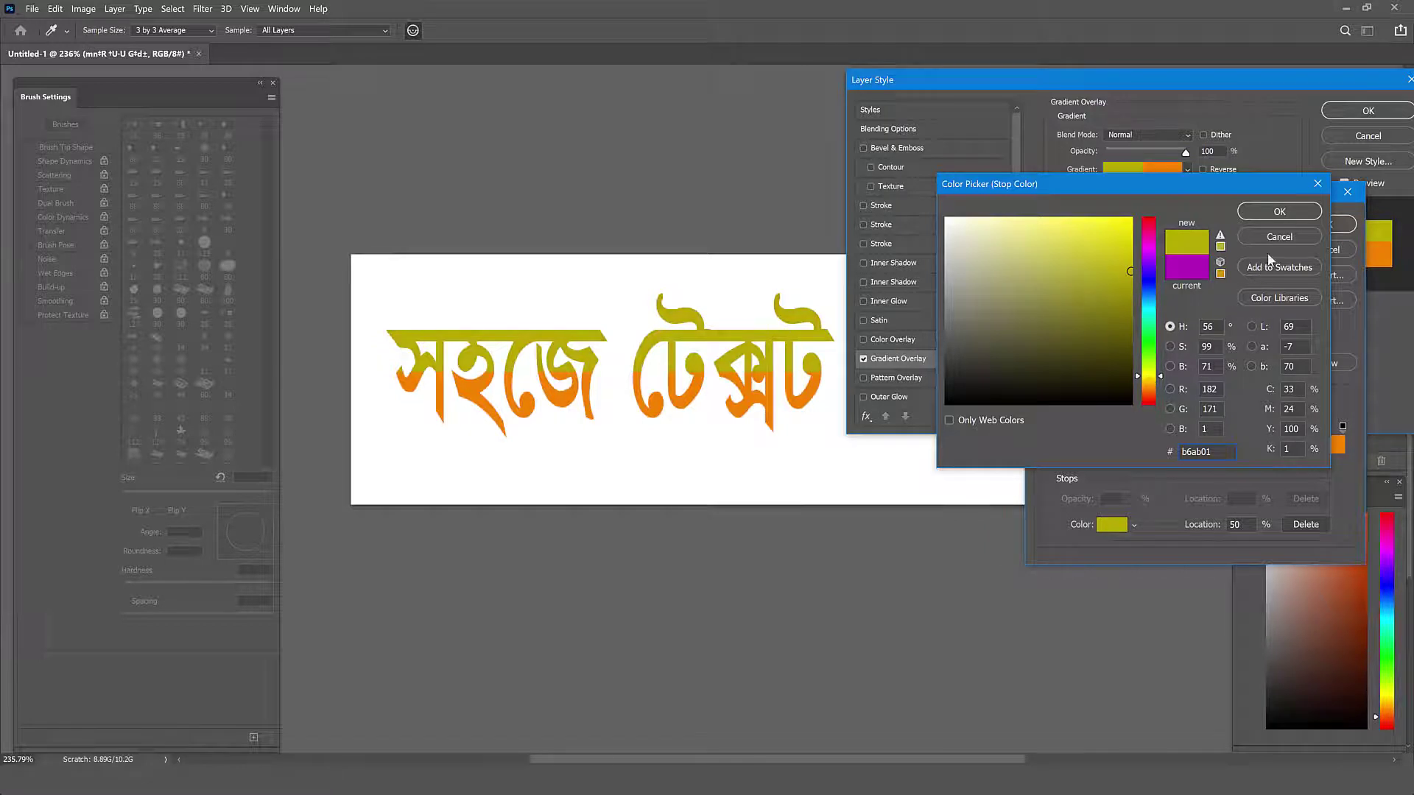
left_click(1279, 236)
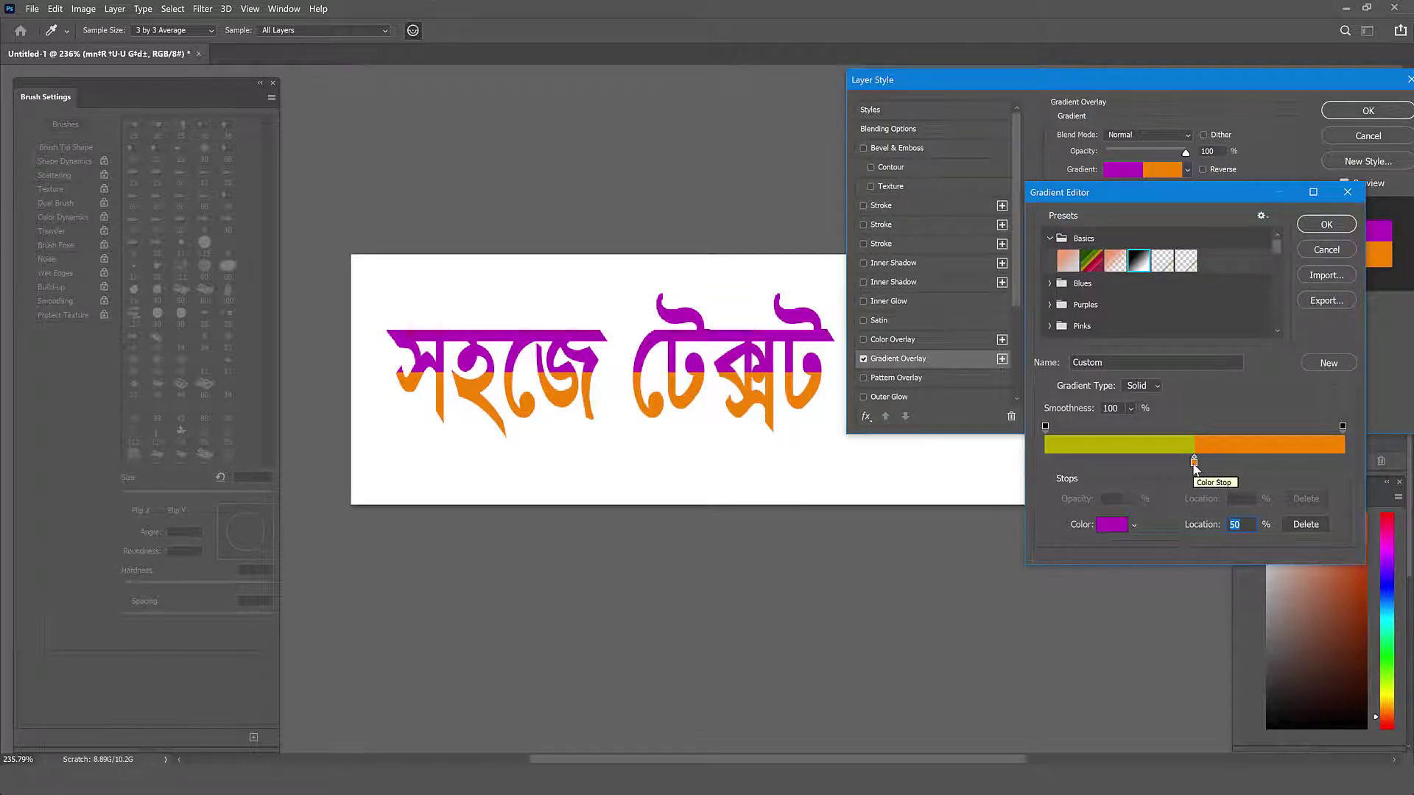
Step: Move the purple stop to 45% and recolour the orange stop at 50% to dark orange be5500
left_click_drag(1194, 462, 1180, 471)
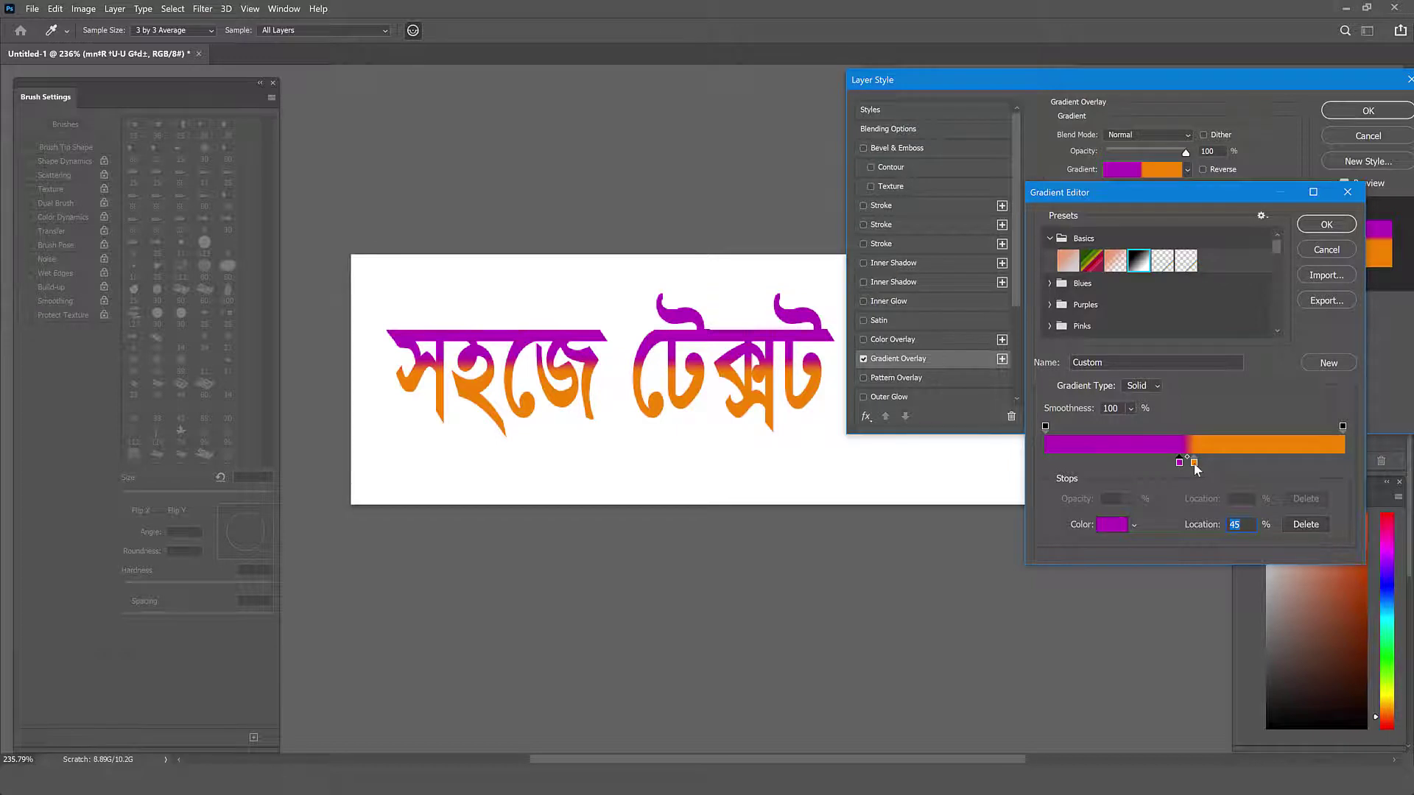
left_click(1194, 464)
double_click(1195, 464)
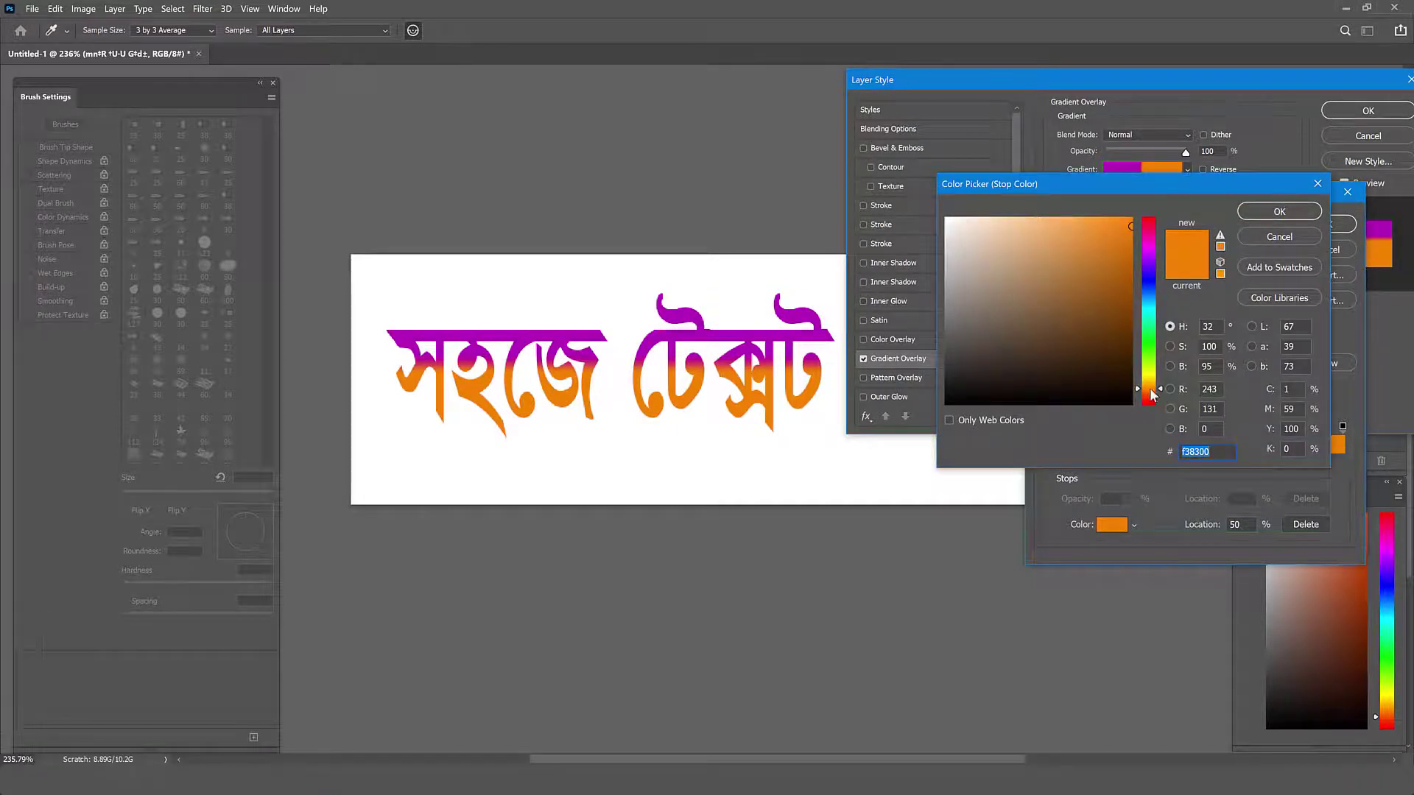
left_click_drag(1151, 387, 1156, 312)
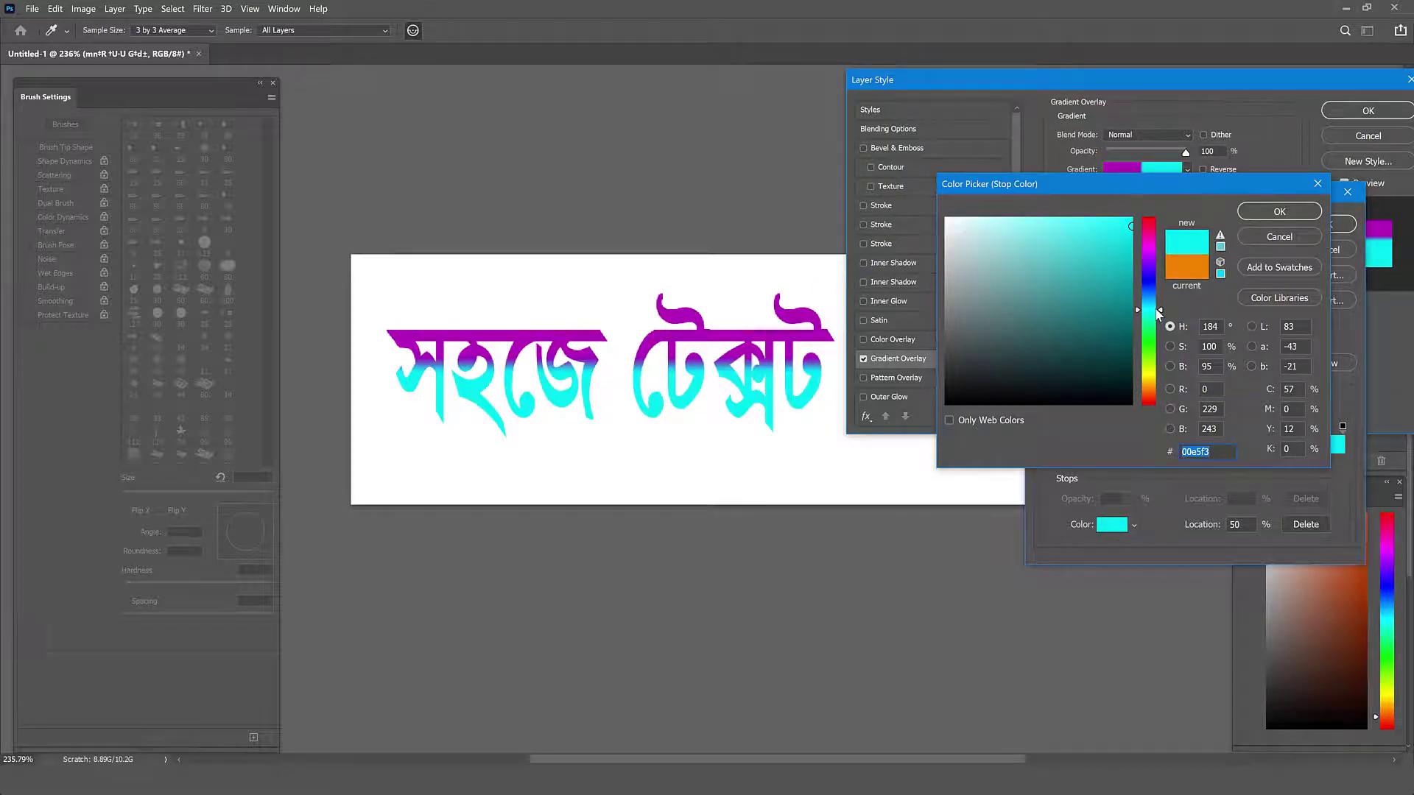
left_click_drag(1115, 280, 1133, 230)
left_click(1153, 397)
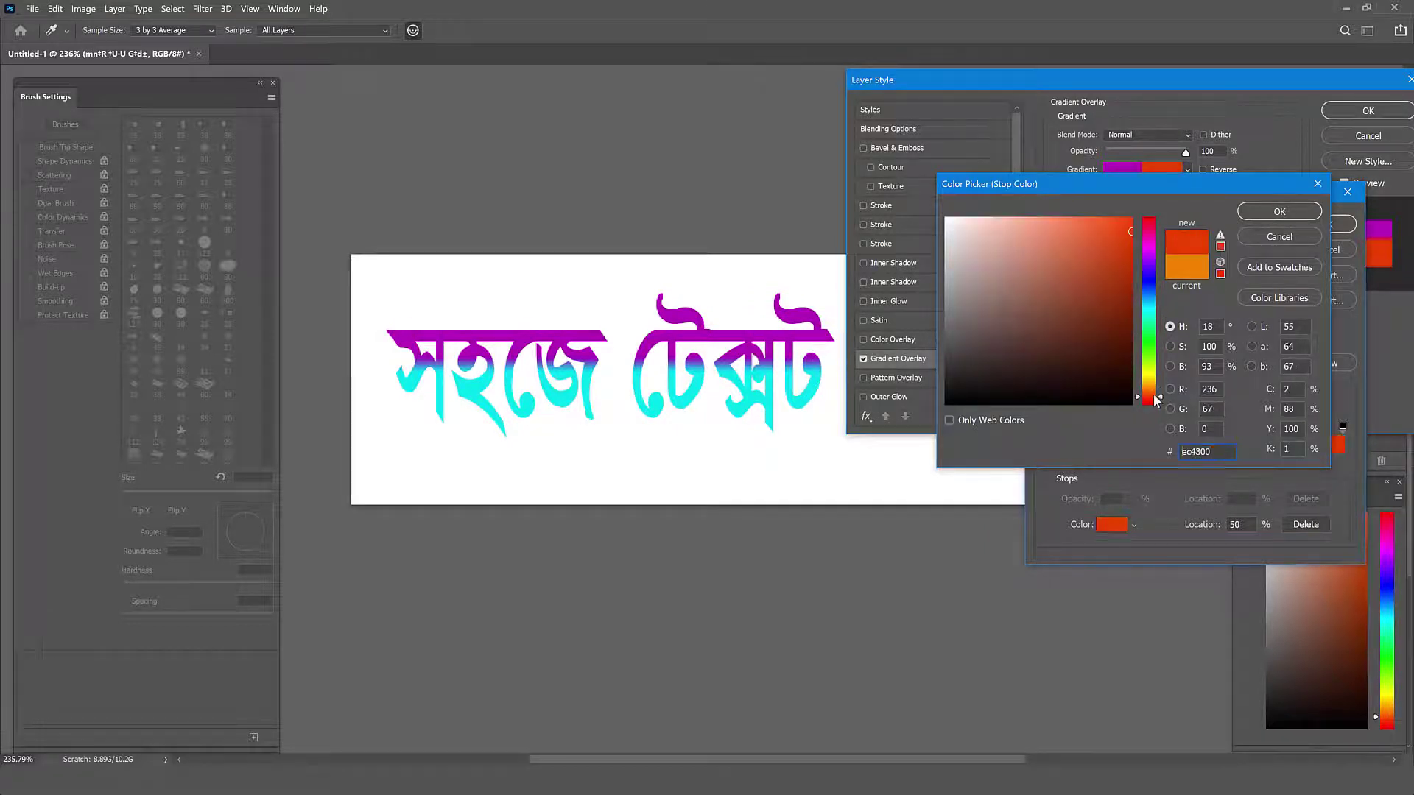
left_click_drag(1153, 395, 1151, 390)
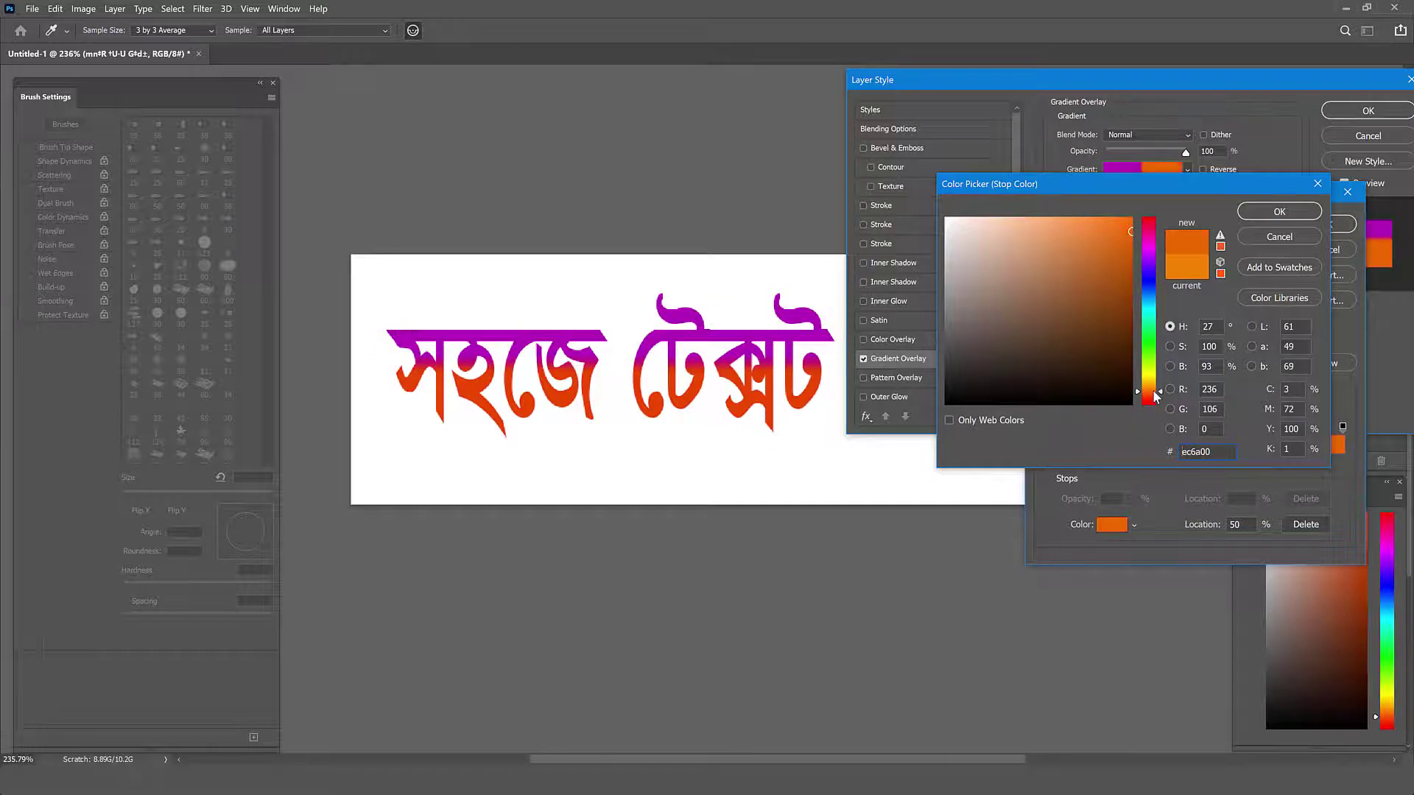
left_click(1122, 298)
left_click_drag(1122, 298, 1139, 263)
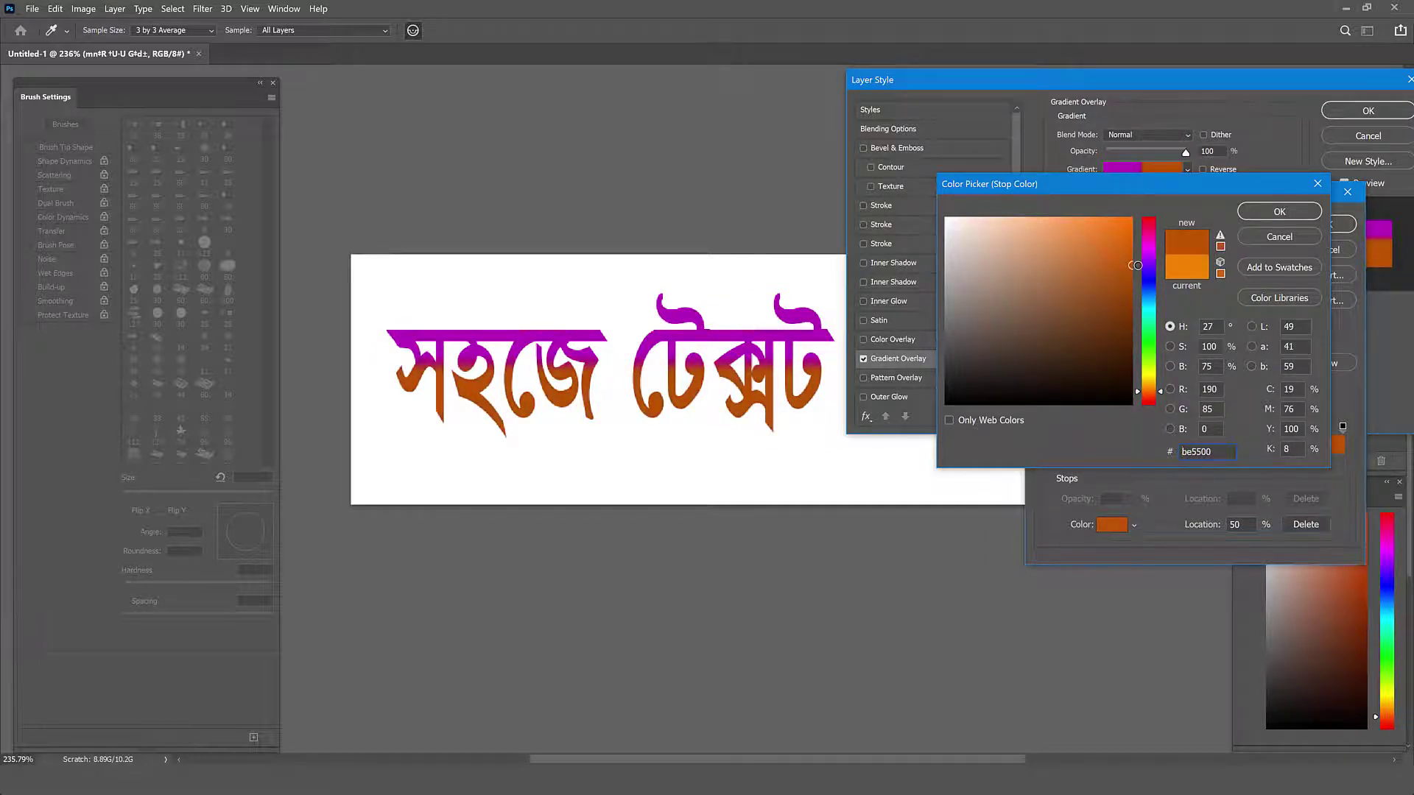
left_click(1298, 209)
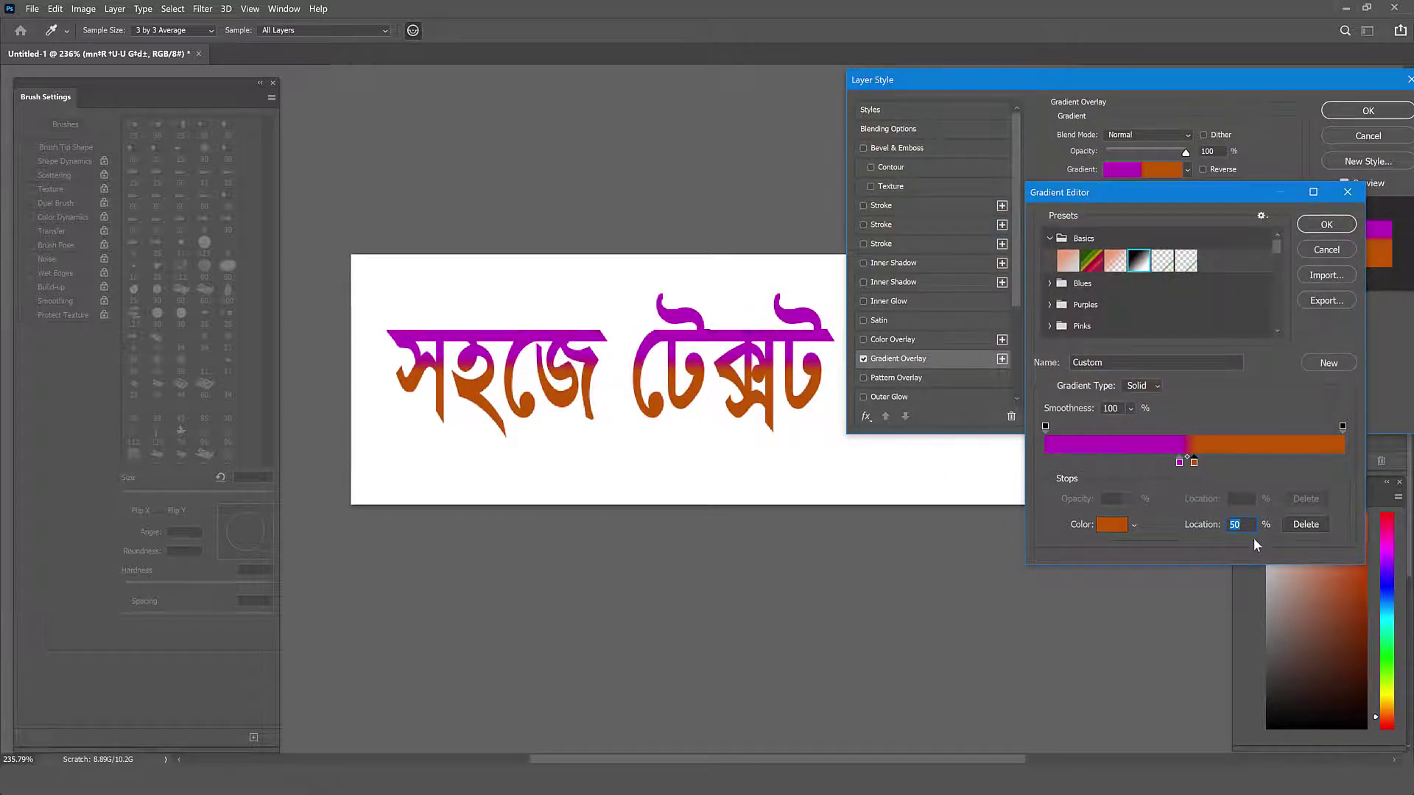
Step: Set the purple stop's location to 50% to restore the hard split, and apply the gradient overlay to the text layer
left_click(1179, 463)
type("50")
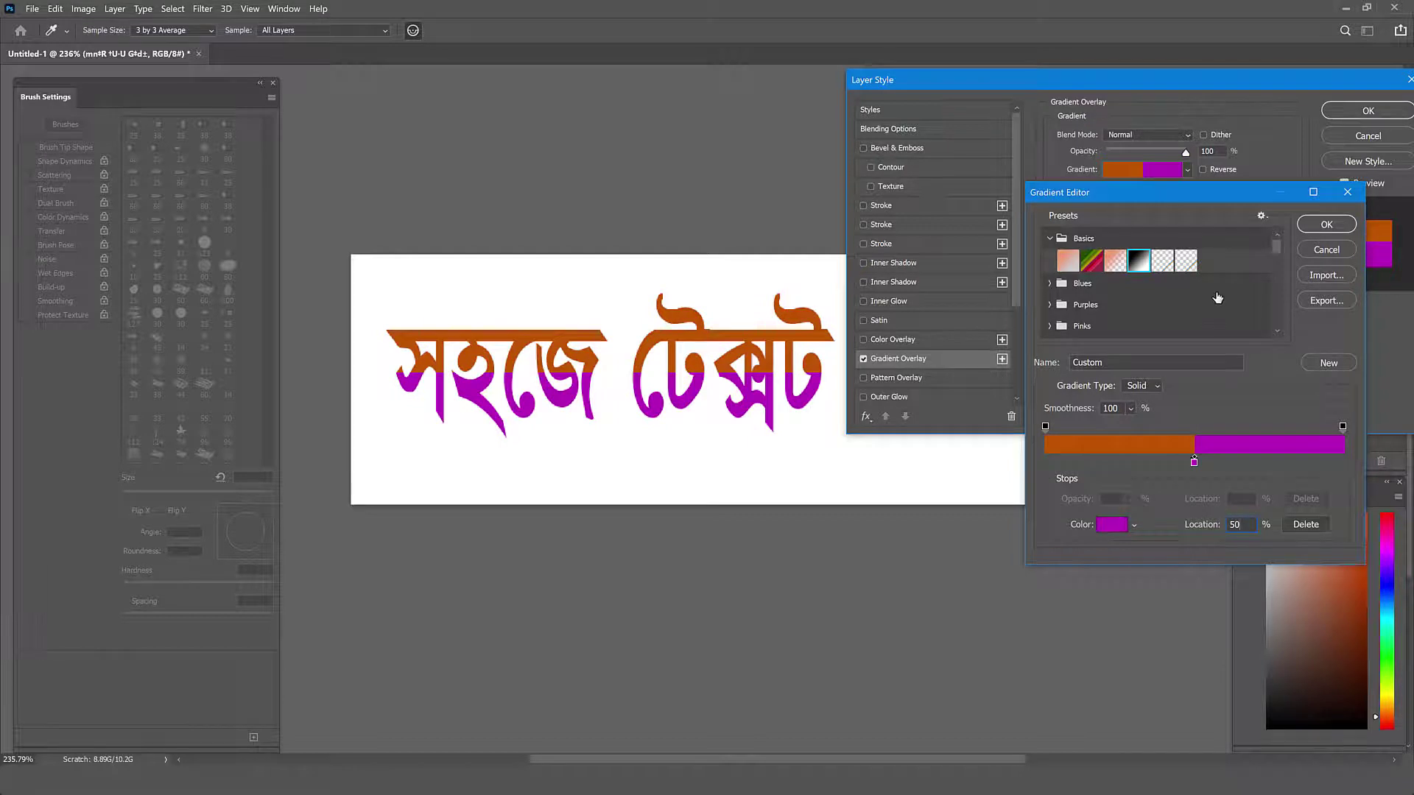
left_click(1326, 224)
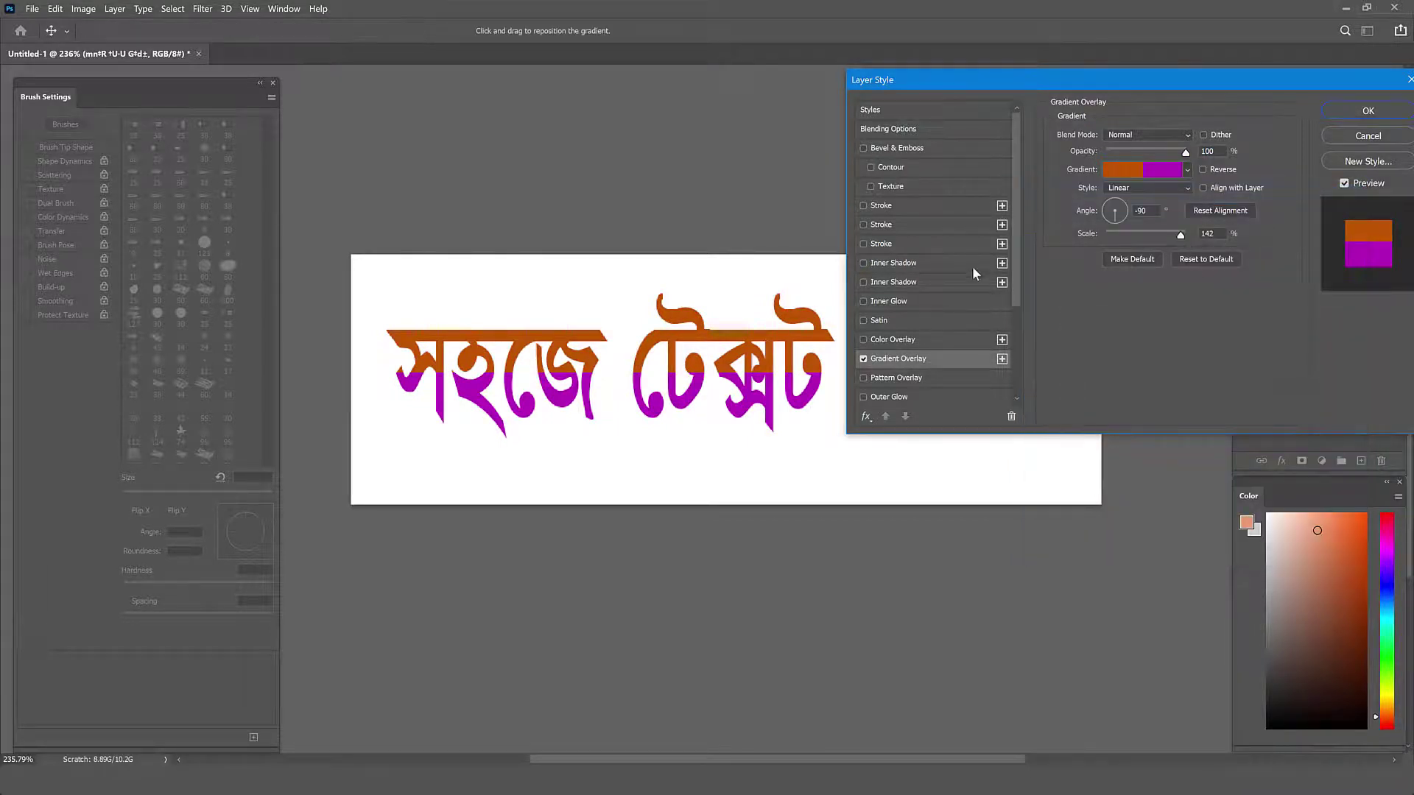
left_click(1362, 112)
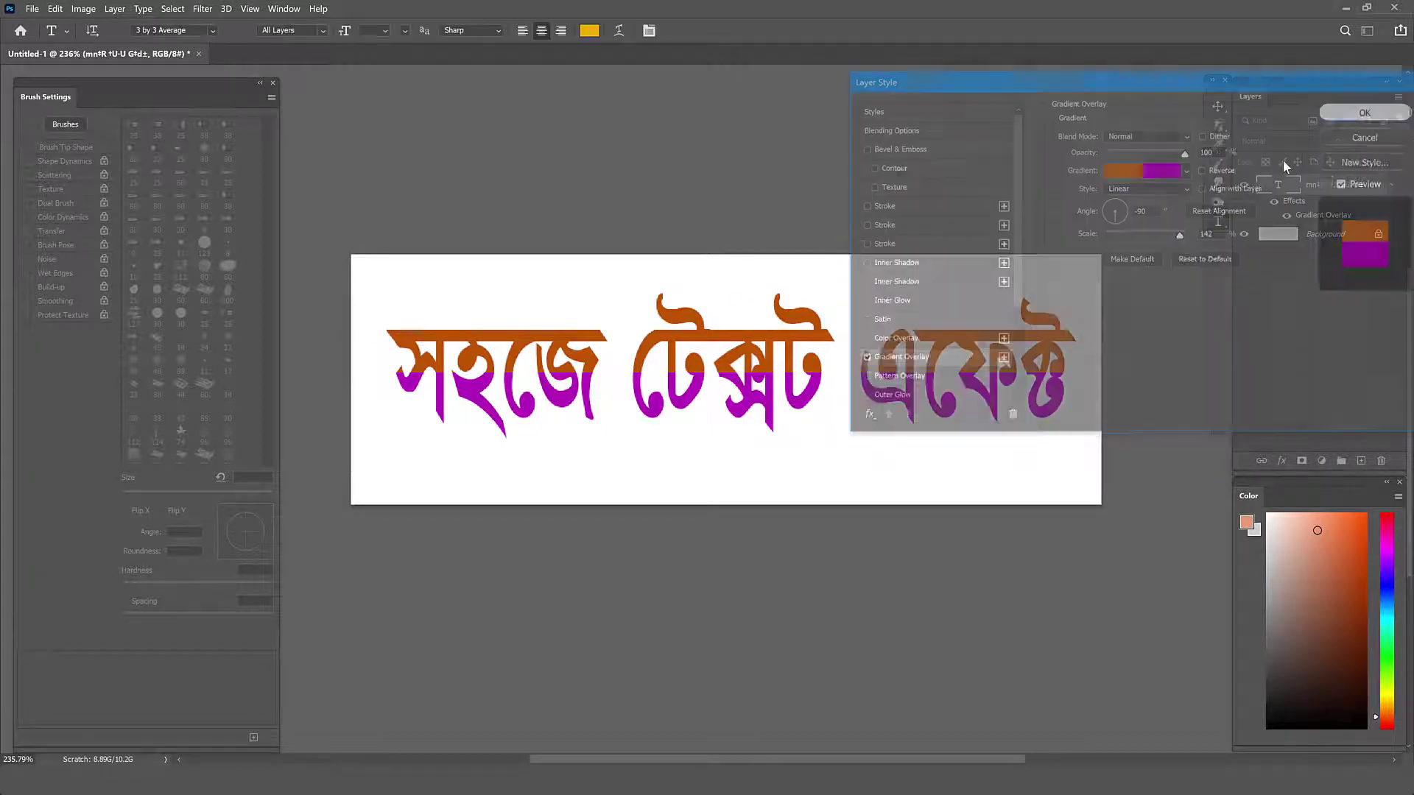
Step: Unlock the background layer and add a Gradient Overlay to it with Reverse turned on
left_click(1378, 235)
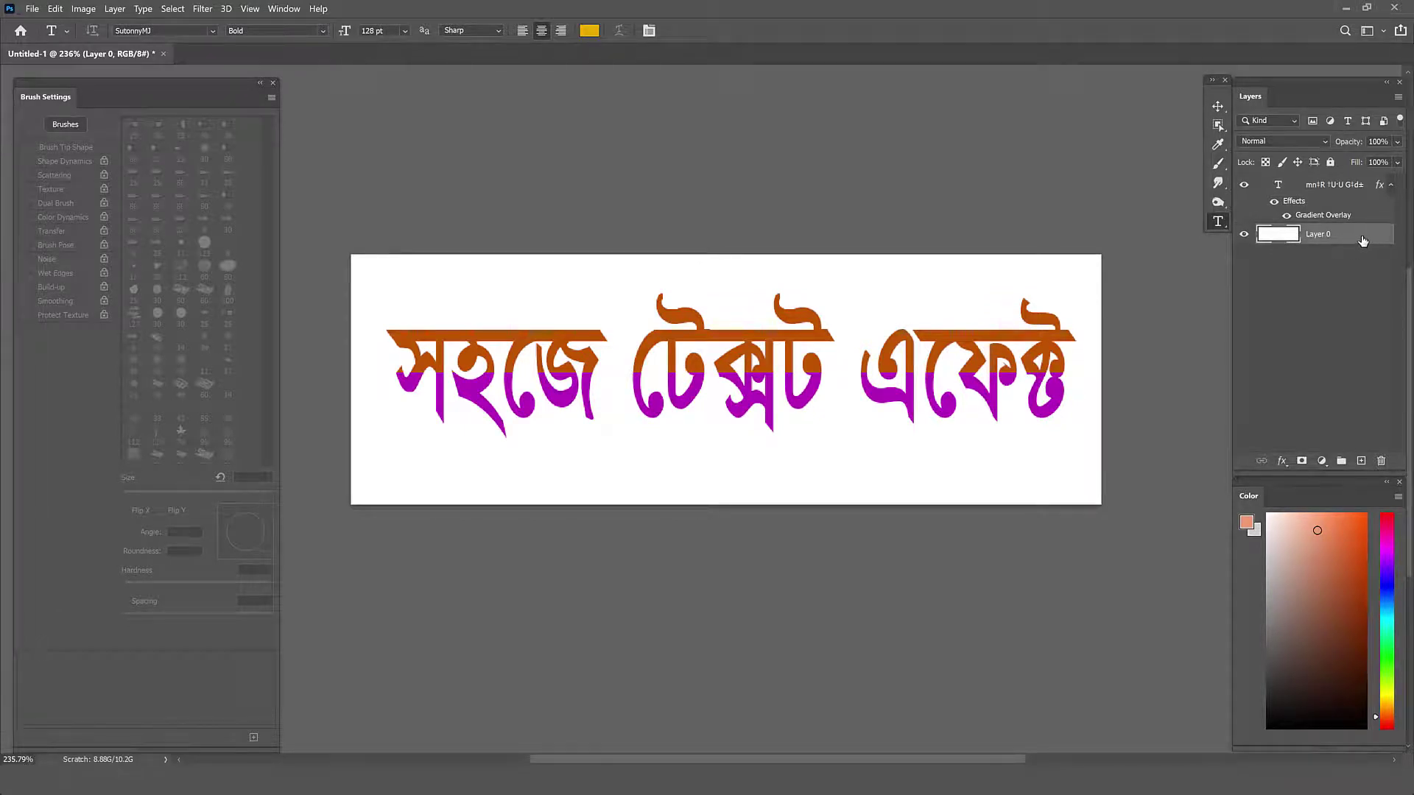
double_click(1362, 240)
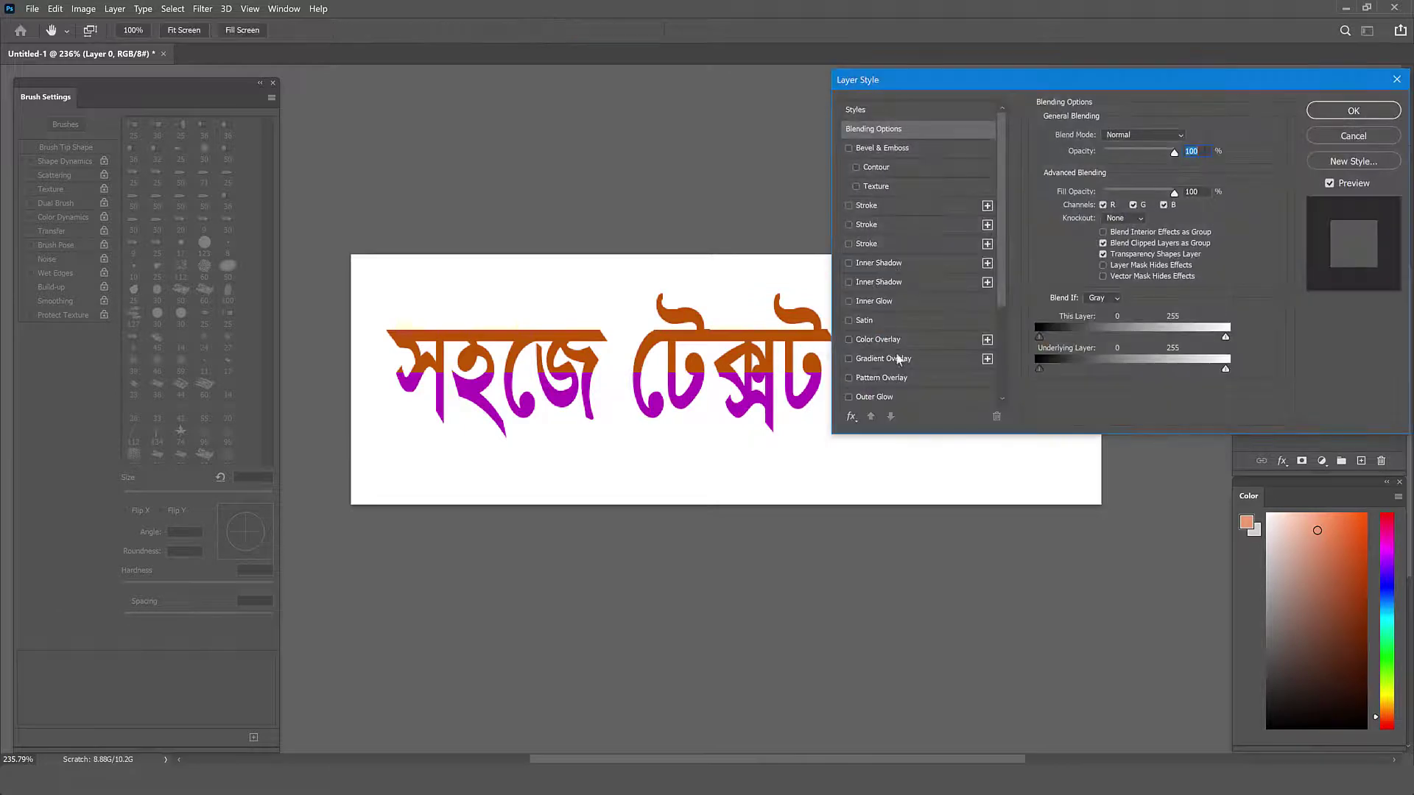
left_click(899, 358)
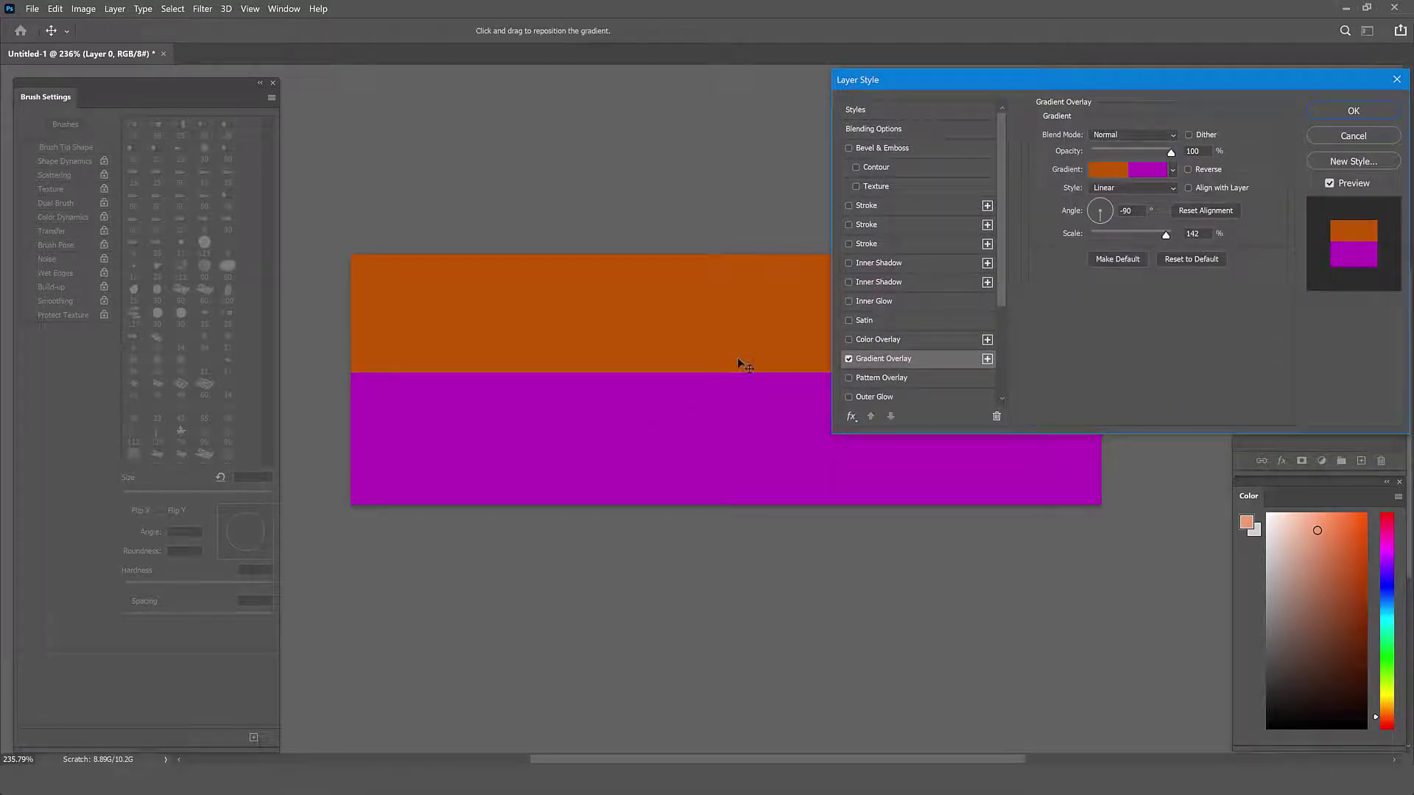
left_click(1187, 169)
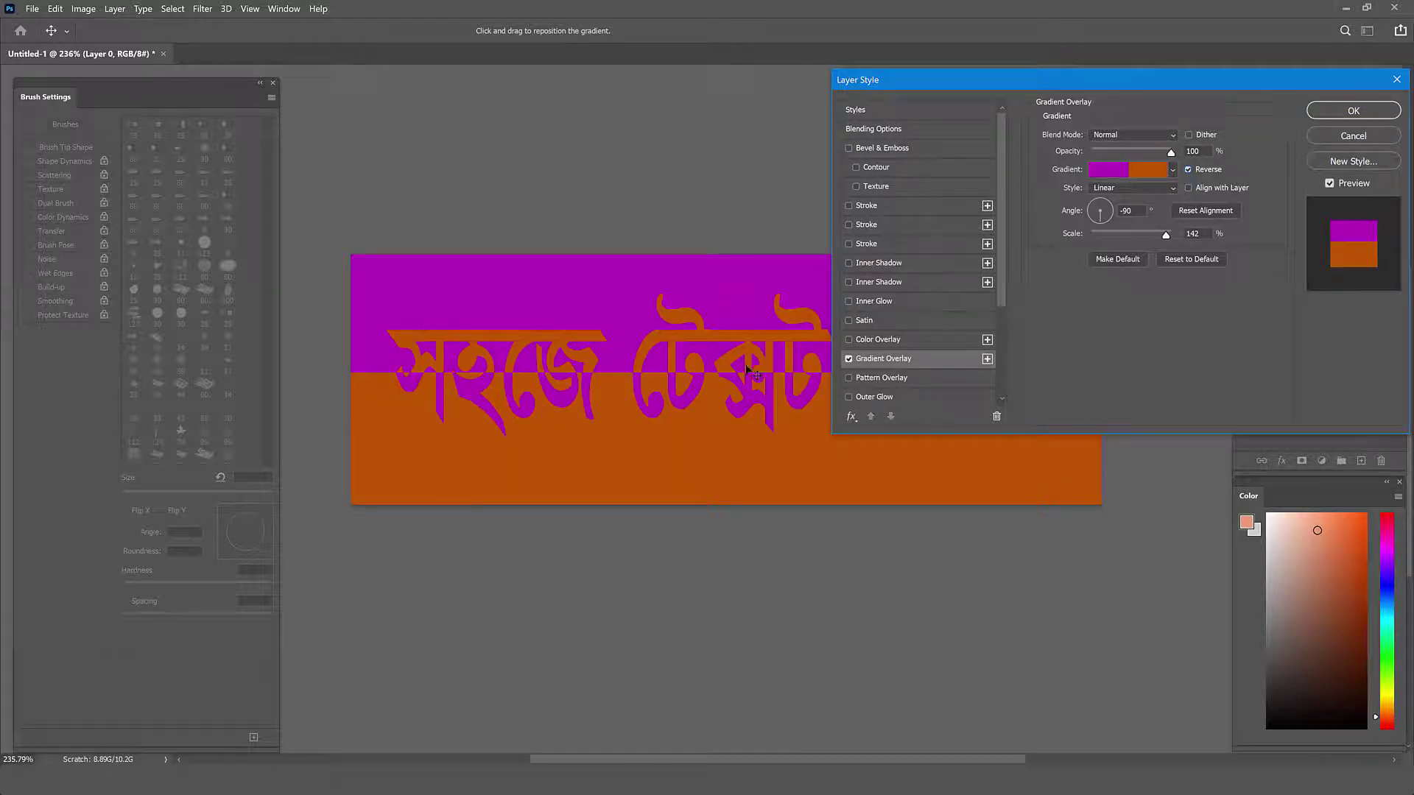
Step: In the background's gradient, move the orange stop to 52% and recolour the purple stop at 50% to light pink ffa0ff
left_click_drag(1076, 351, 1136, 349)
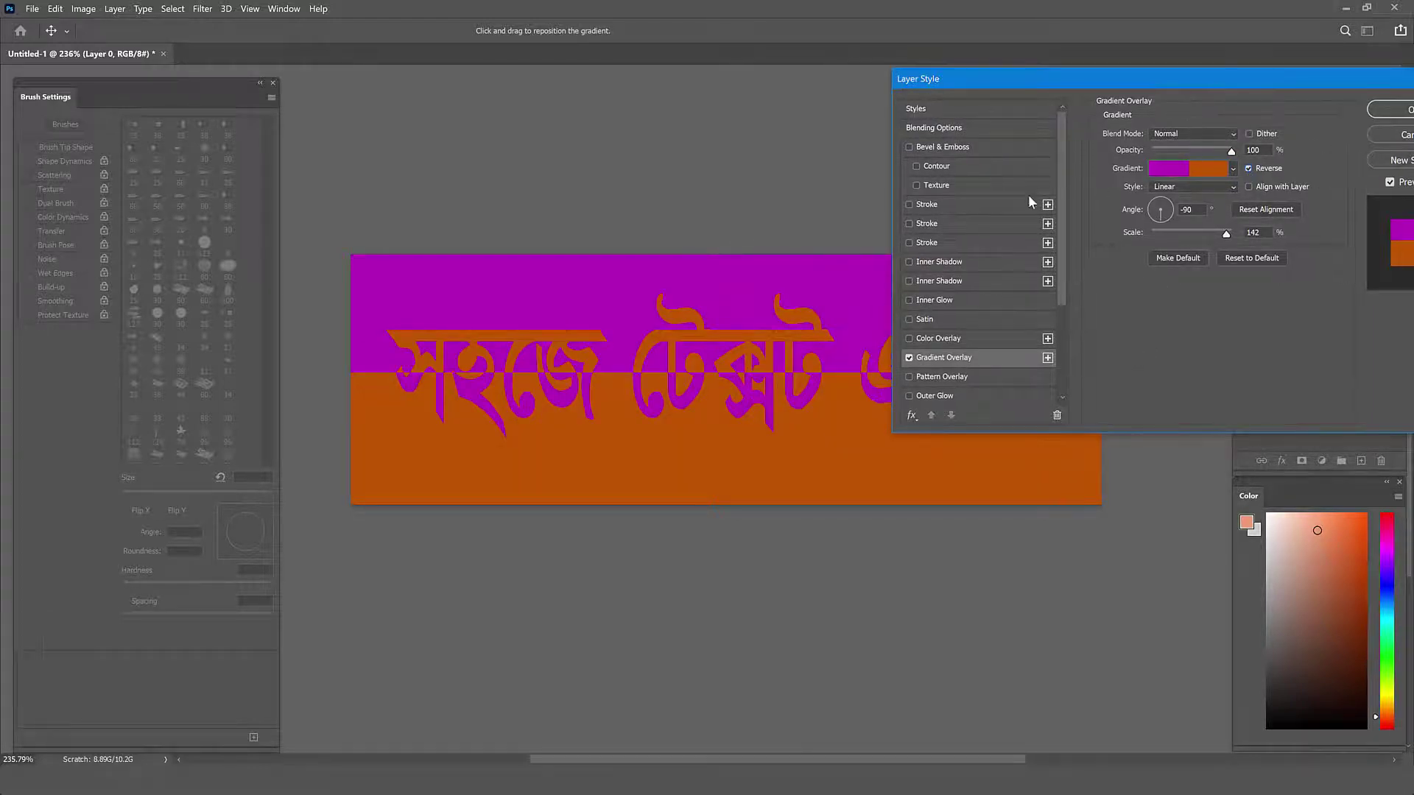
left_click(1179, 172)
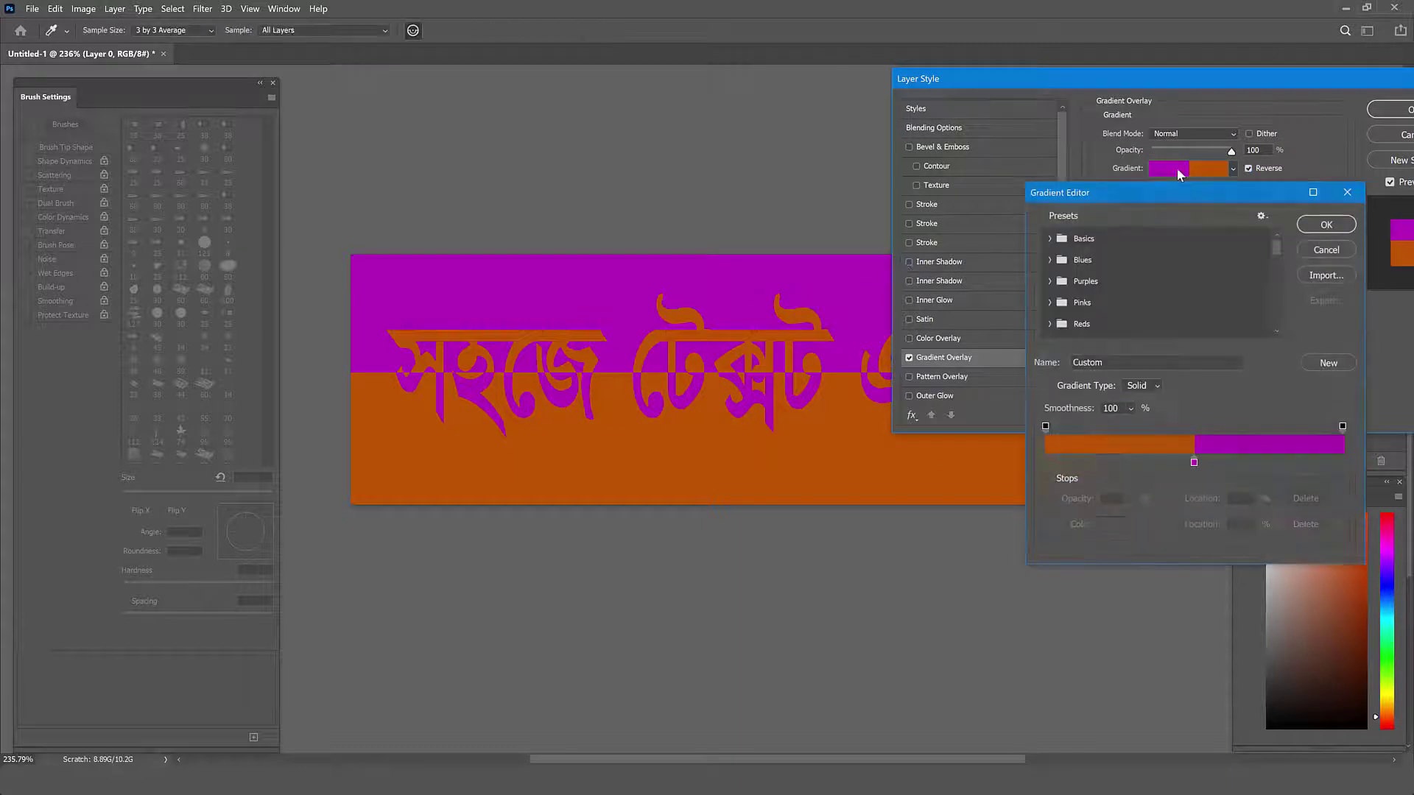
left_click(1194, 462)
left_click_drag(1200, 467, 1201, 466)
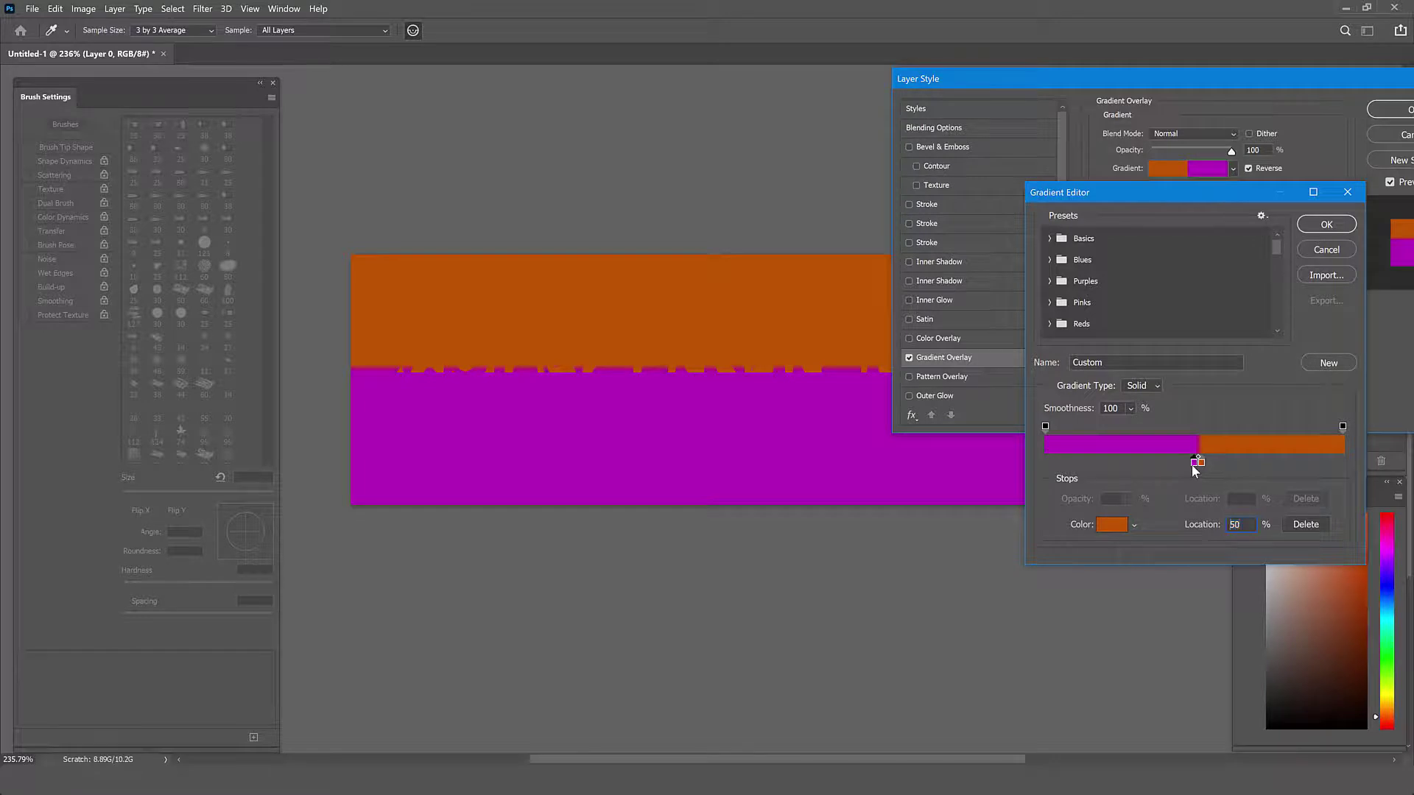
double_click(1193, 464)
left_click_drag(1131, 272, 1020, 219)
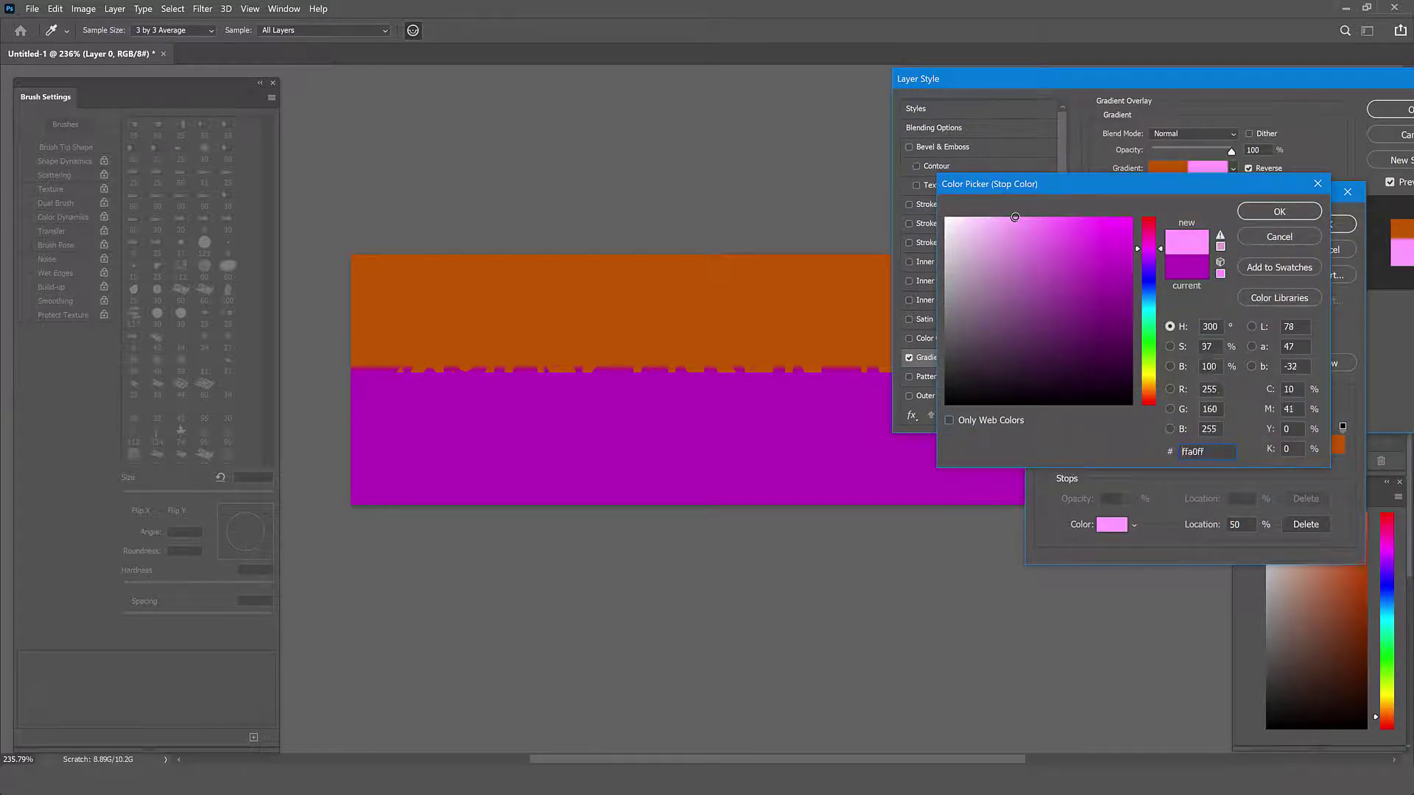
left_click(1287, 211)
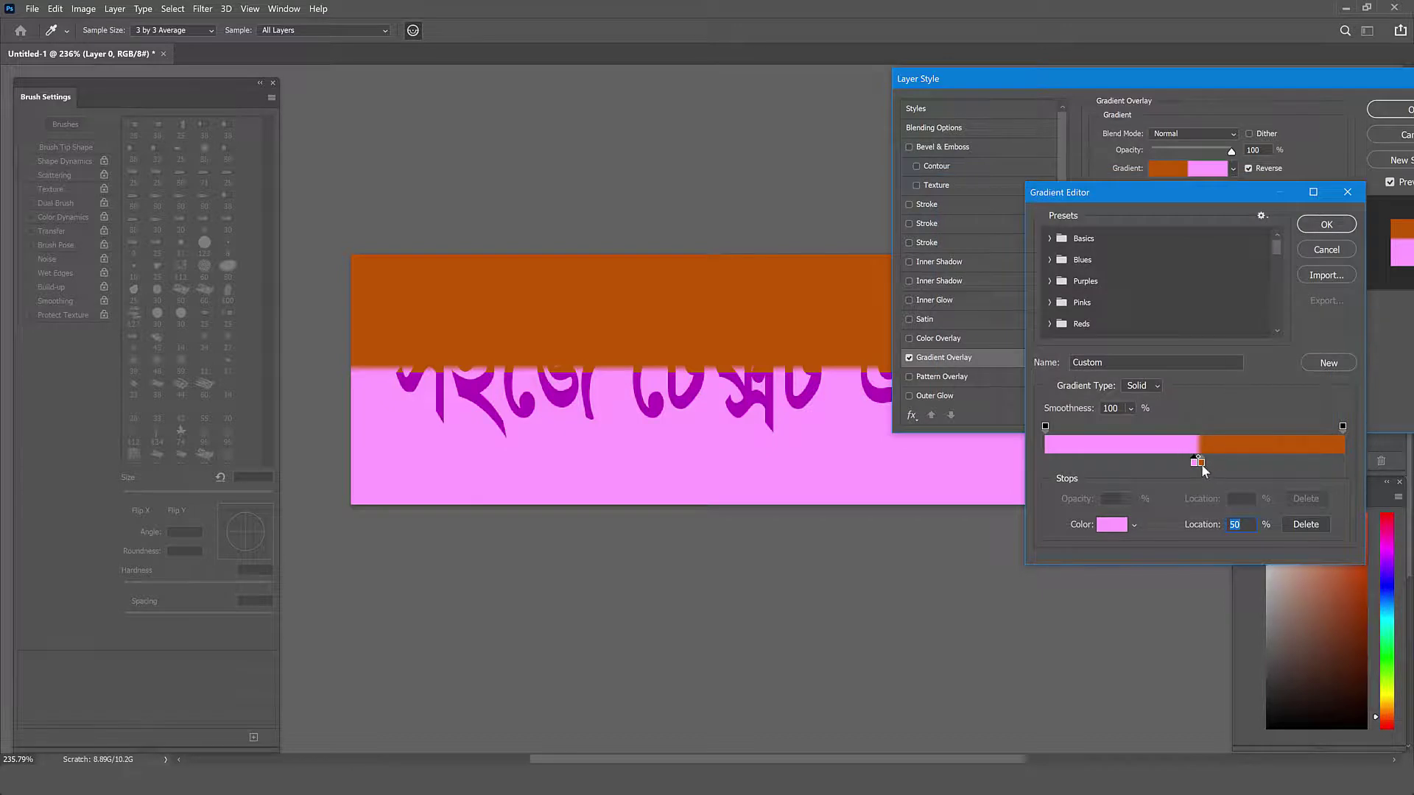
Step: Recolour the orange stop to light orange dd9f6d, set its location to 50%, and apply the background's gradient overlay
double_click(1201, 462)
left_click_drag(1081, 296, 1039, 242)
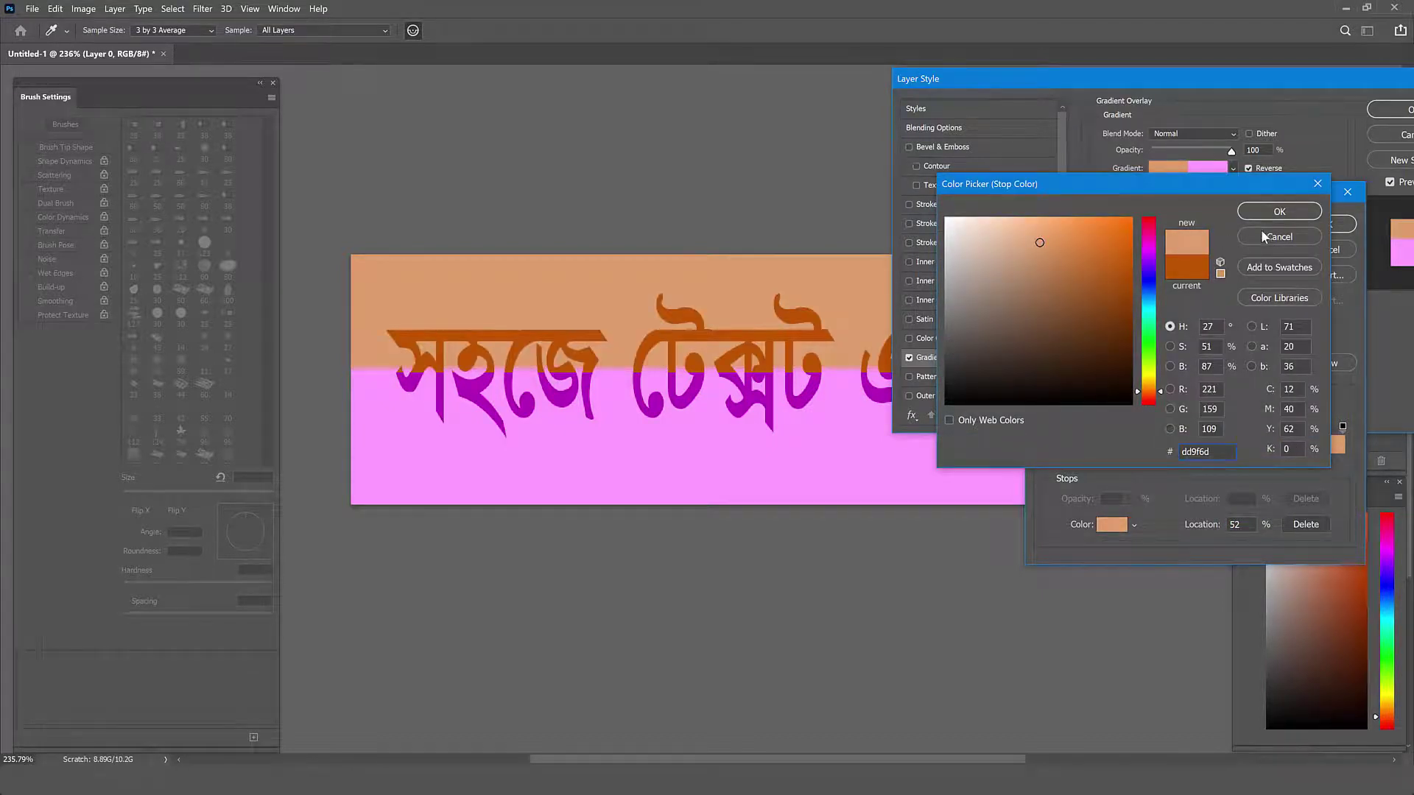
left_click(1278, 213)
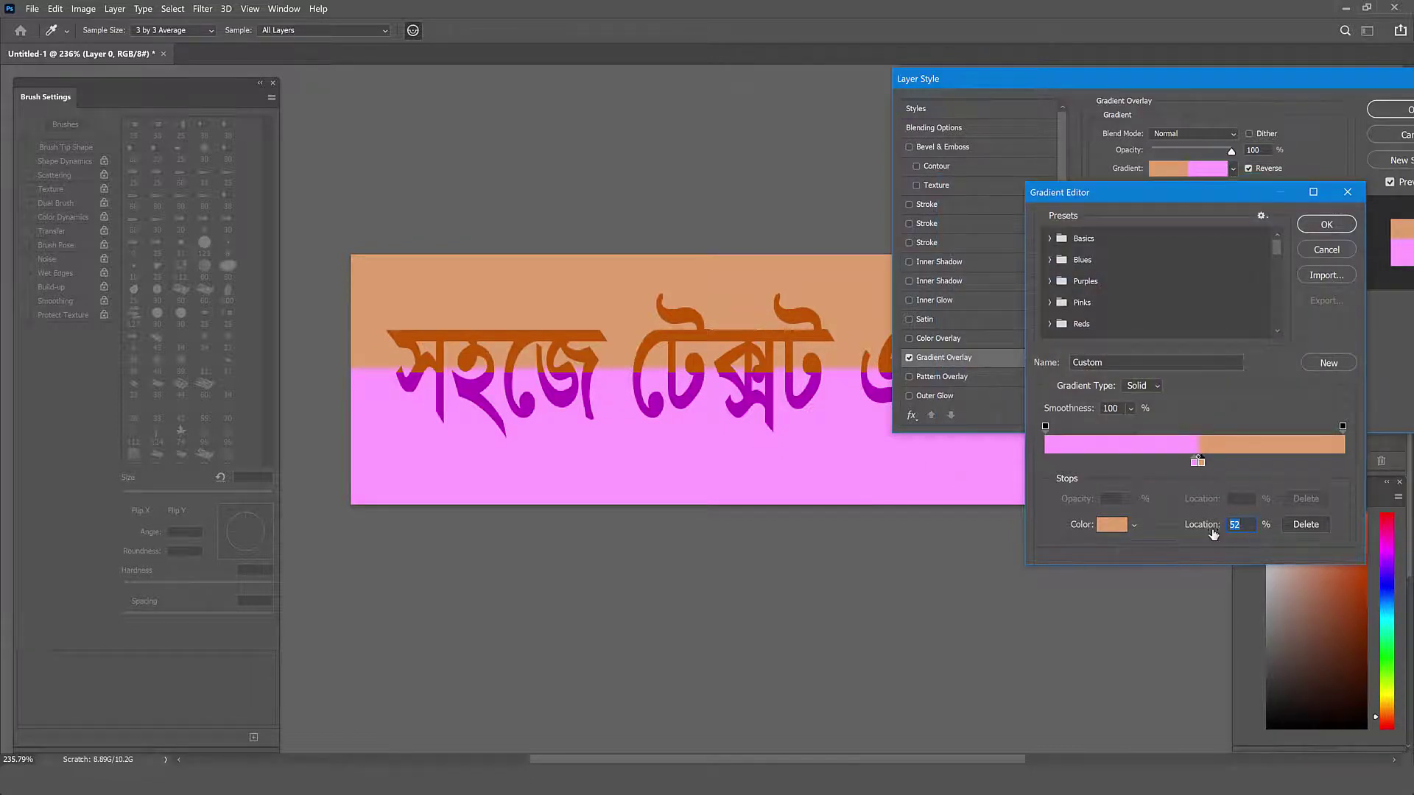
type("50")
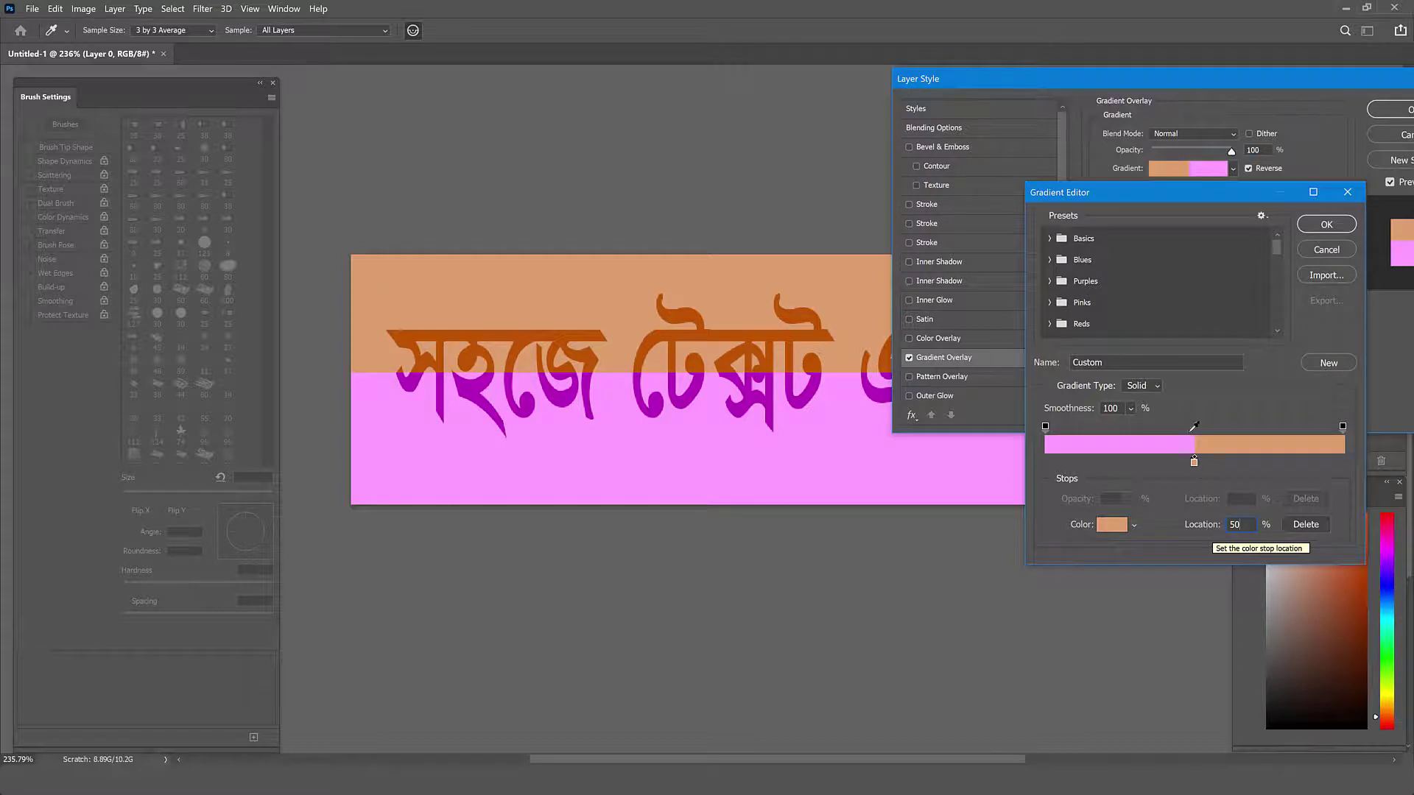
left_click(1336, 227)
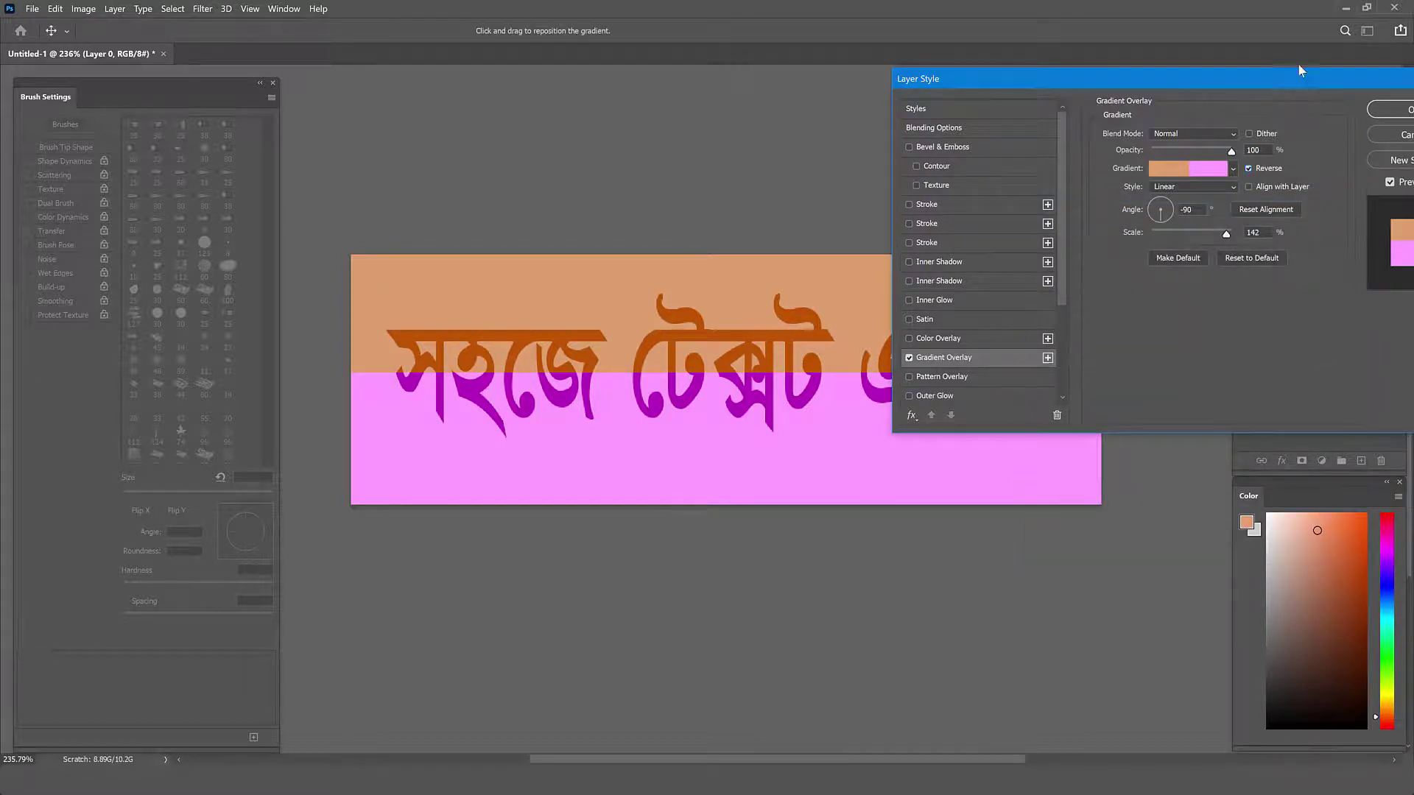
left_click_drag(1278, 78, 1195, 81)
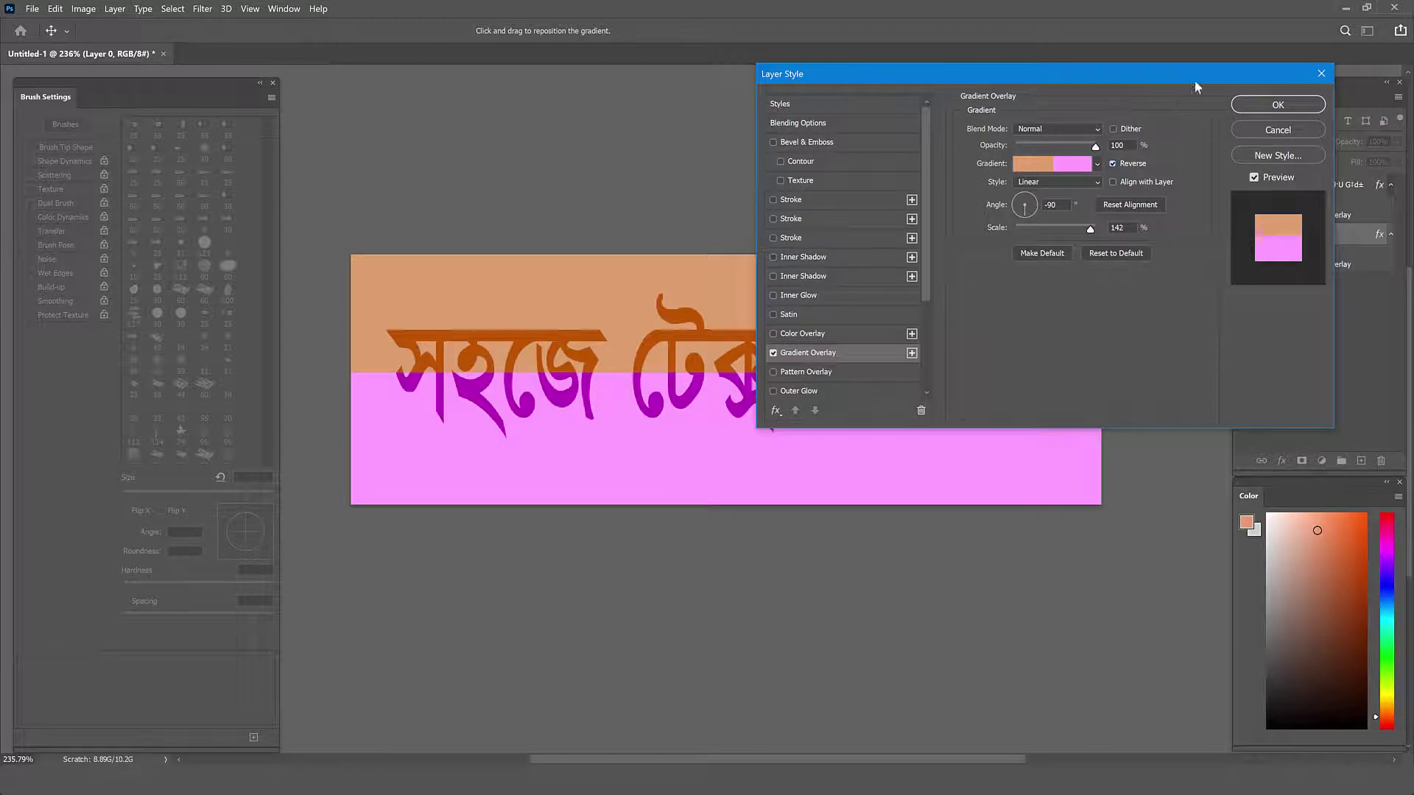
left_click(1282, 109)
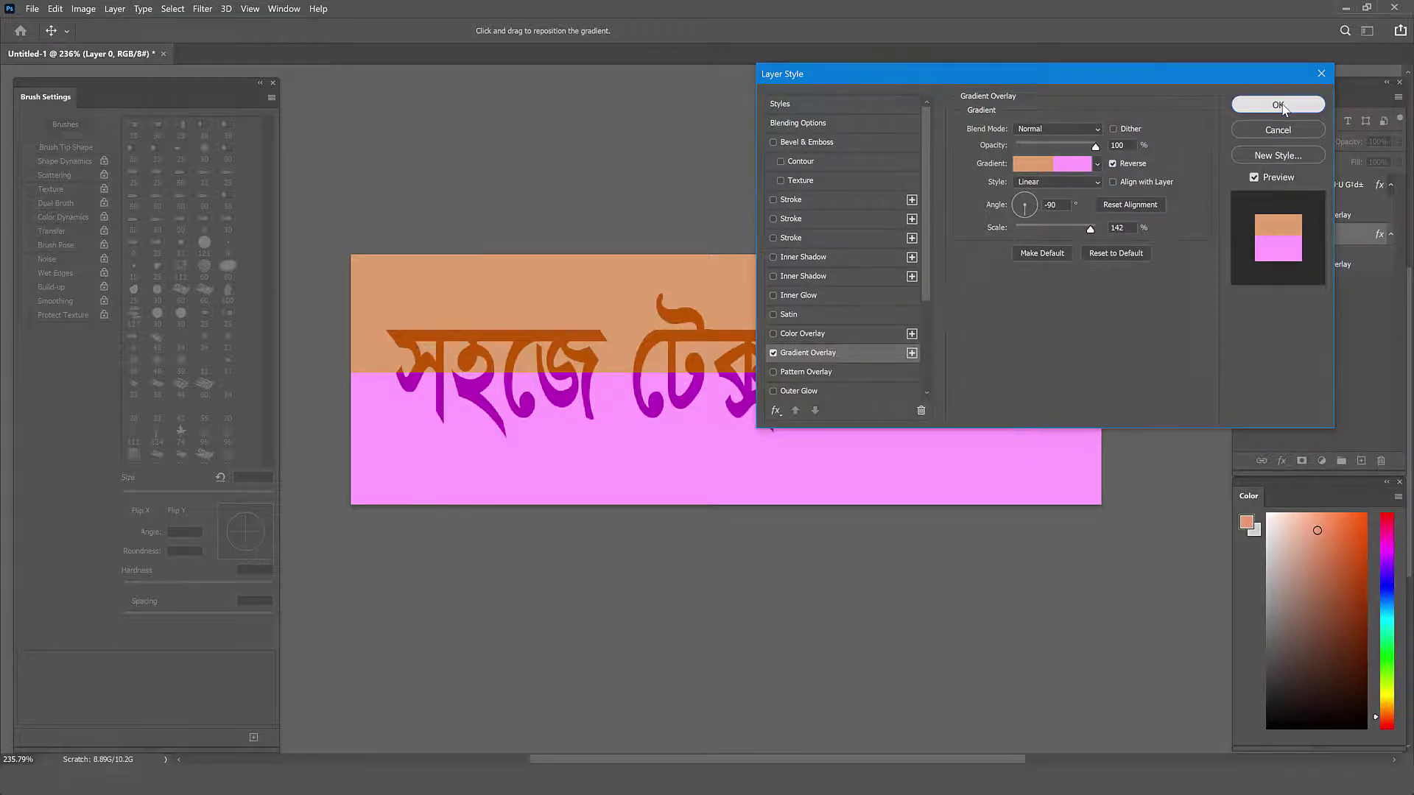
left_click(1279, 105)
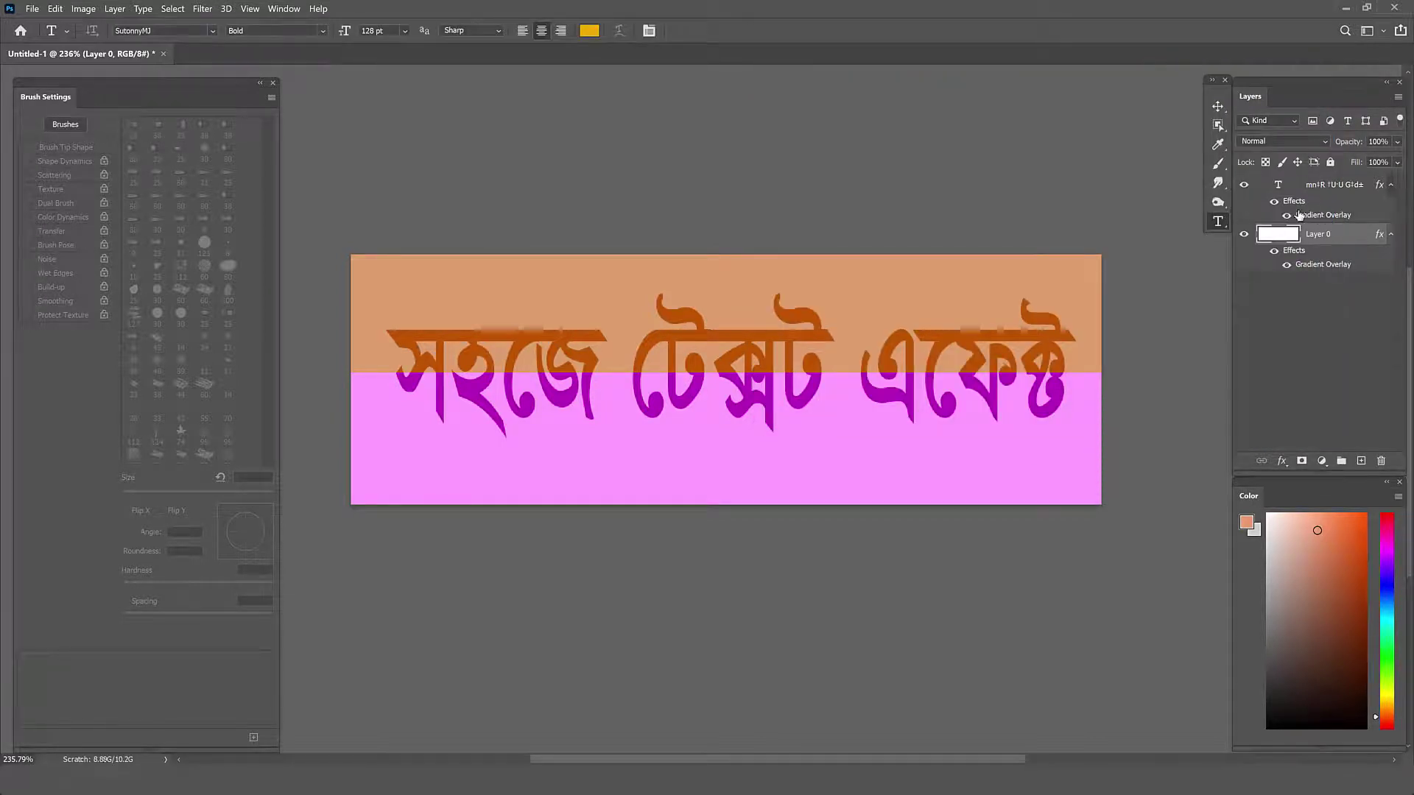
Step: Open the text layer's Gradient Overlay and reposition its gradient on the canvas, ending with its split aligned to the background's colour split
double_click(1325, 216)
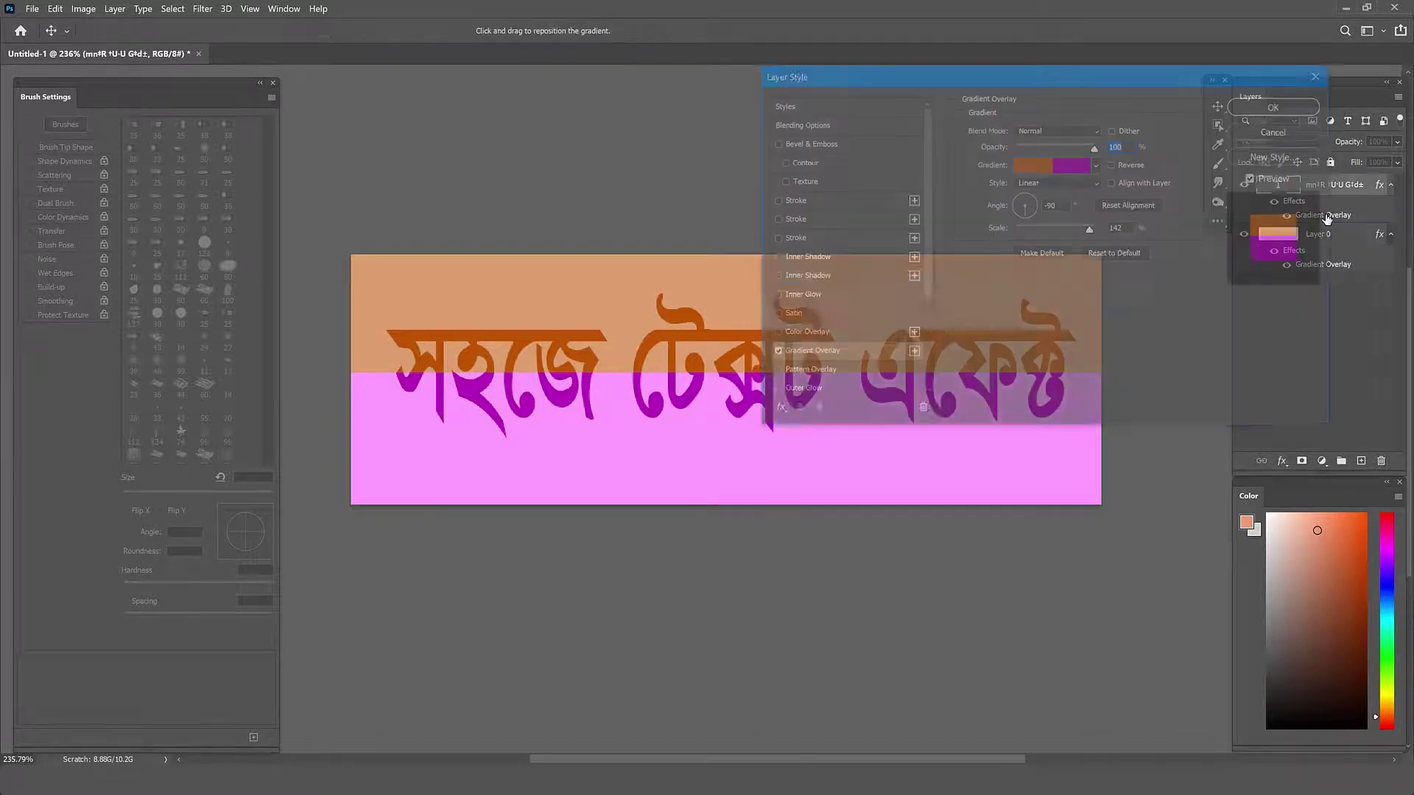
left_click_drag(1134, 89, 1196, 96)
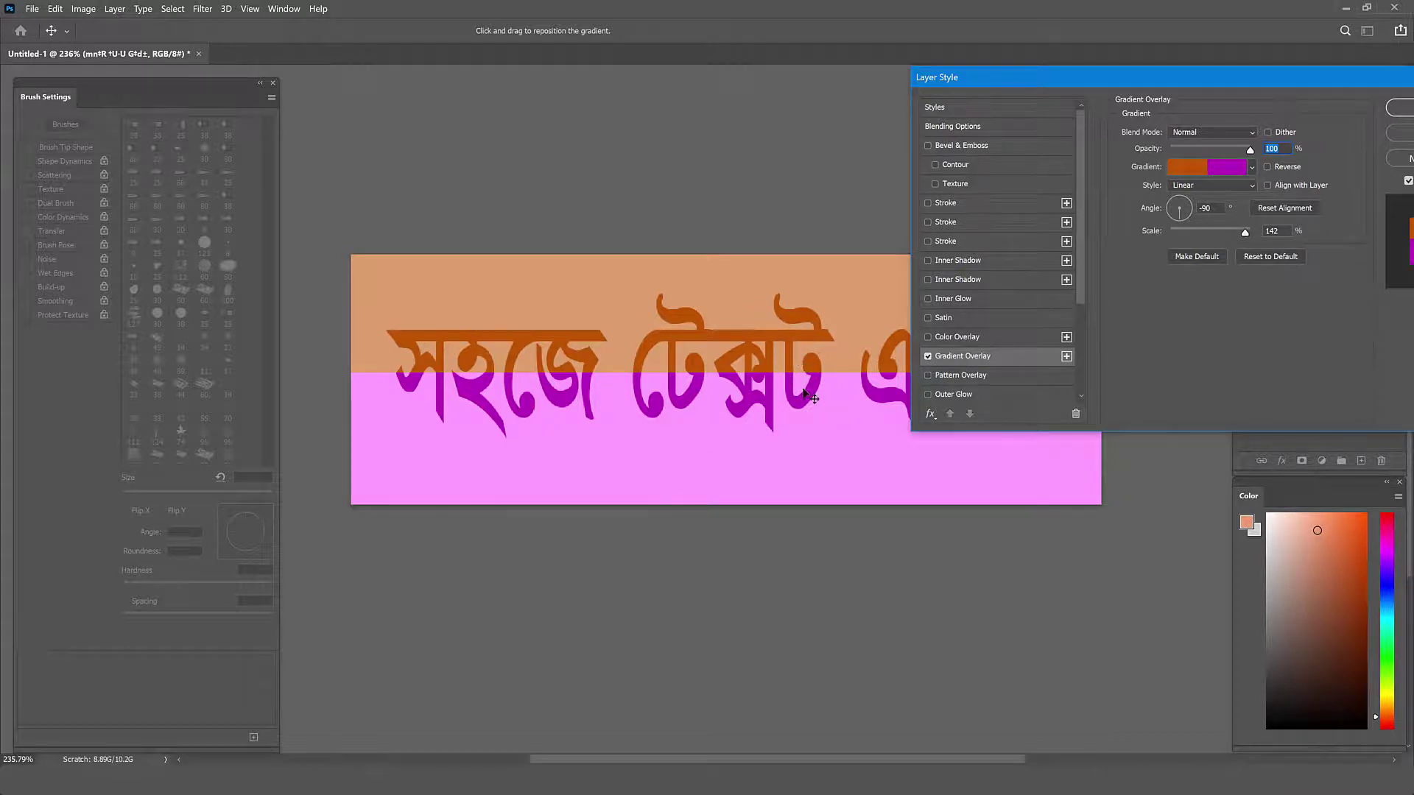
left_click_drag(832, 369, 870, 341)
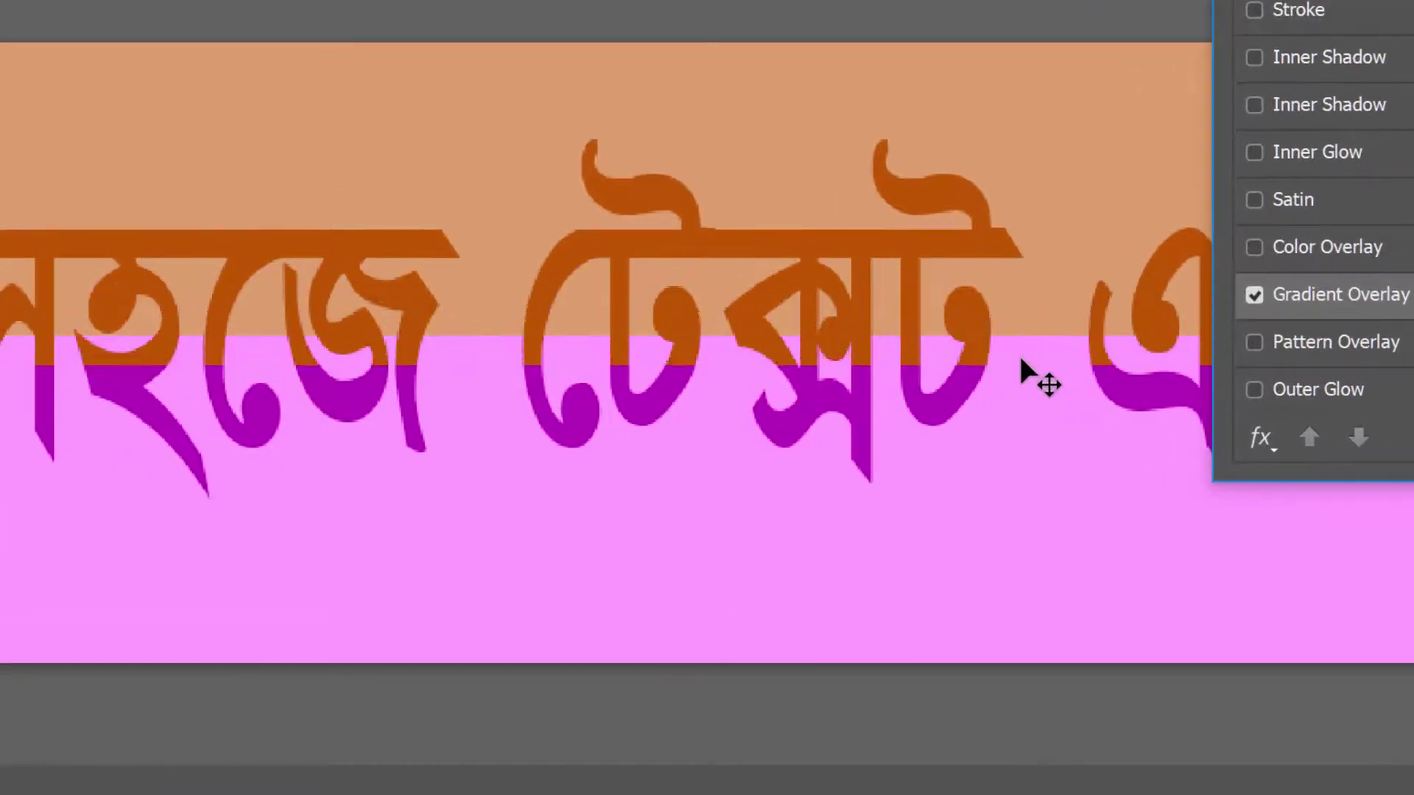
mouse_move(1027, 286)
left_mouse_down()
mouse_move(1029, 327)
mouse_move(1042, 283)
mouse_move(1004, 297)
left_mouse_up()
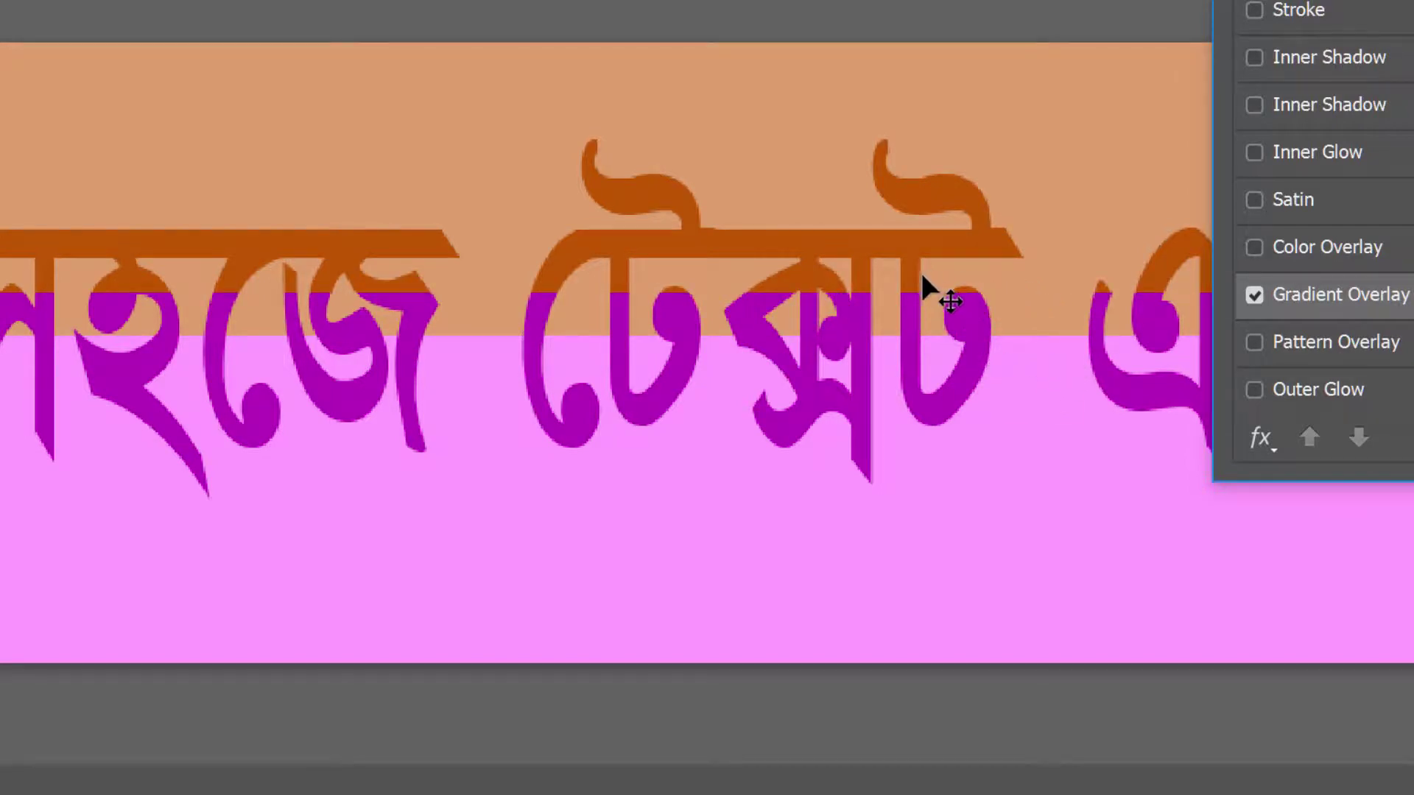
left_click_drag(918, 284, 921, 325)
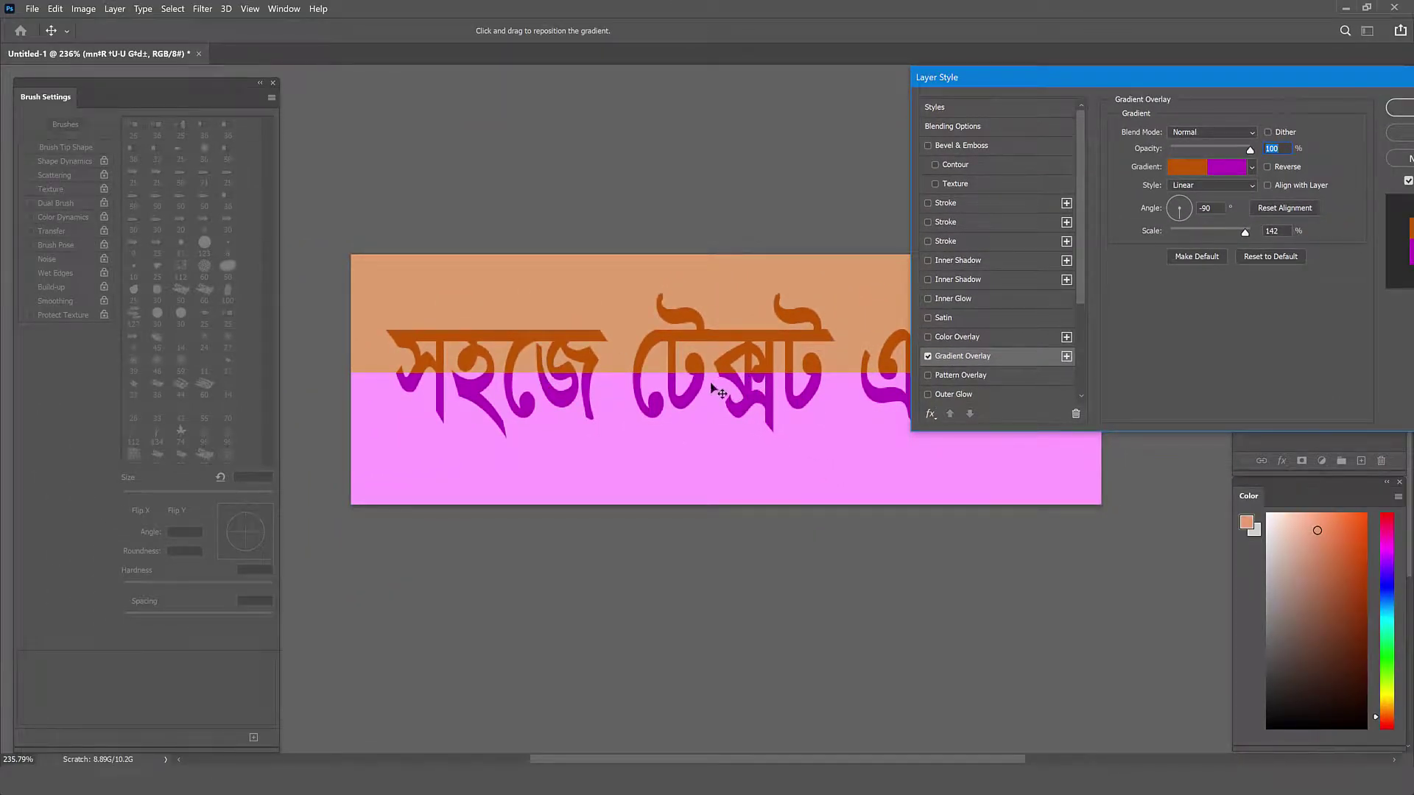
Step: Add a gradient-filled Stroke to the text layer using the peach and light grey hard-split preset
left_click(954, 202)
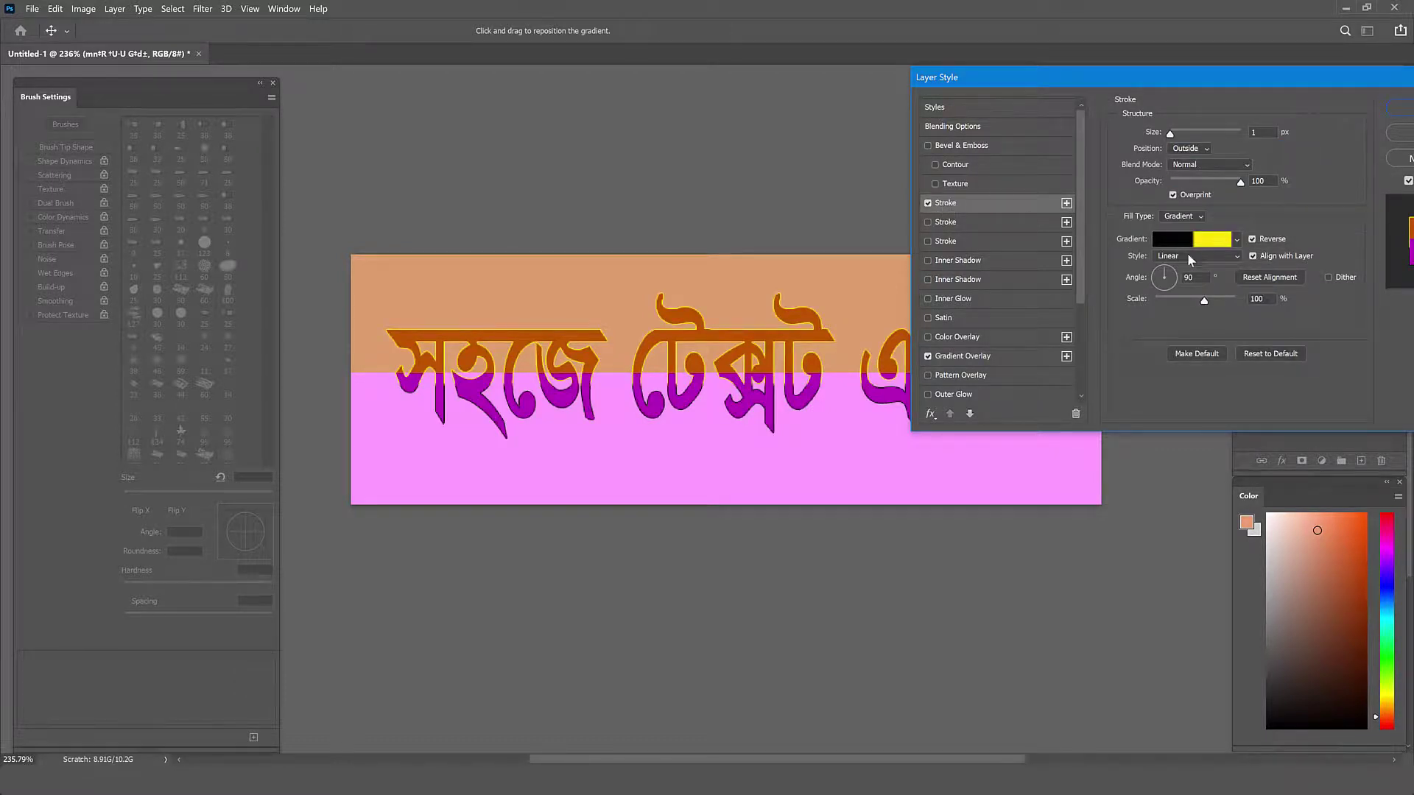
left_click(1215, 243)
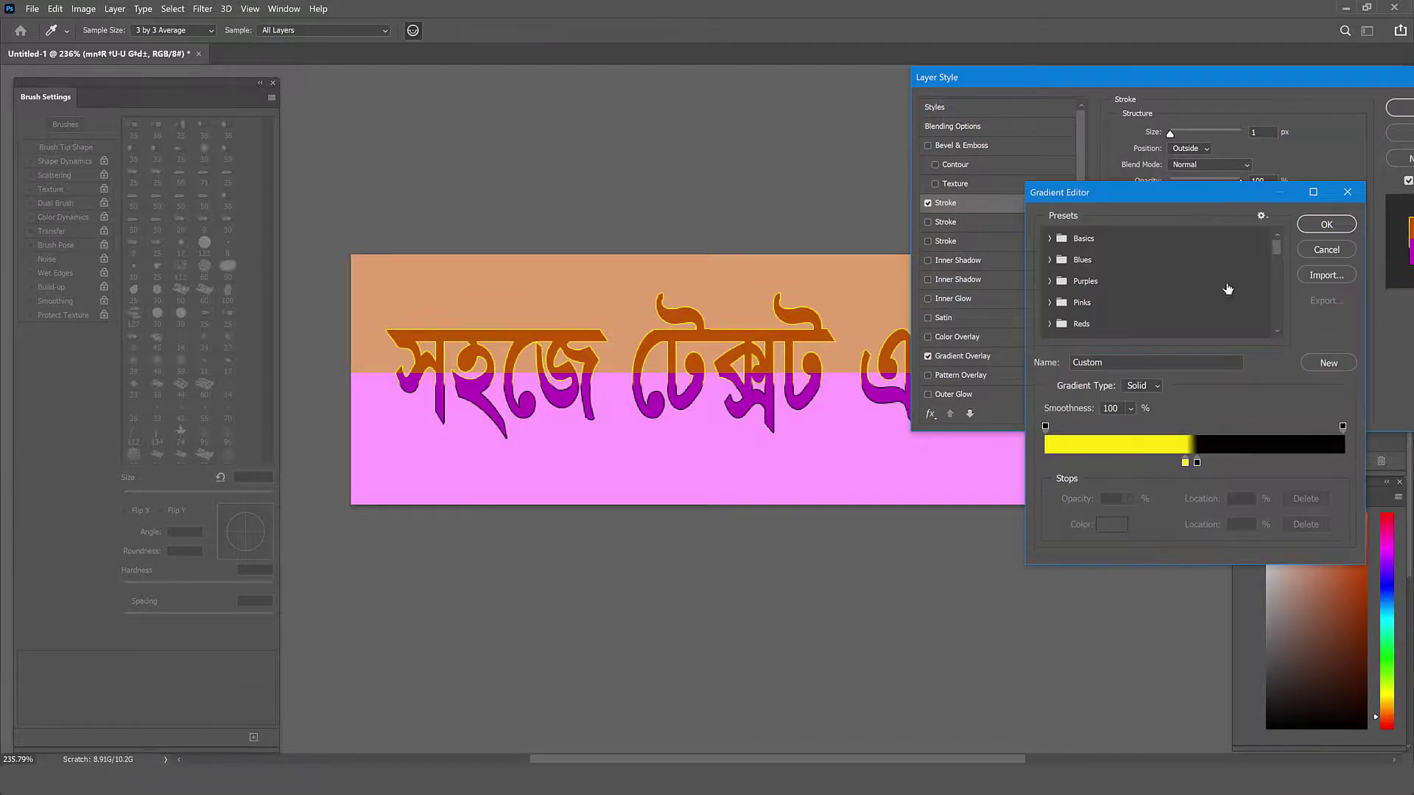
left_click_drag(1276, 249, 1278, 328)
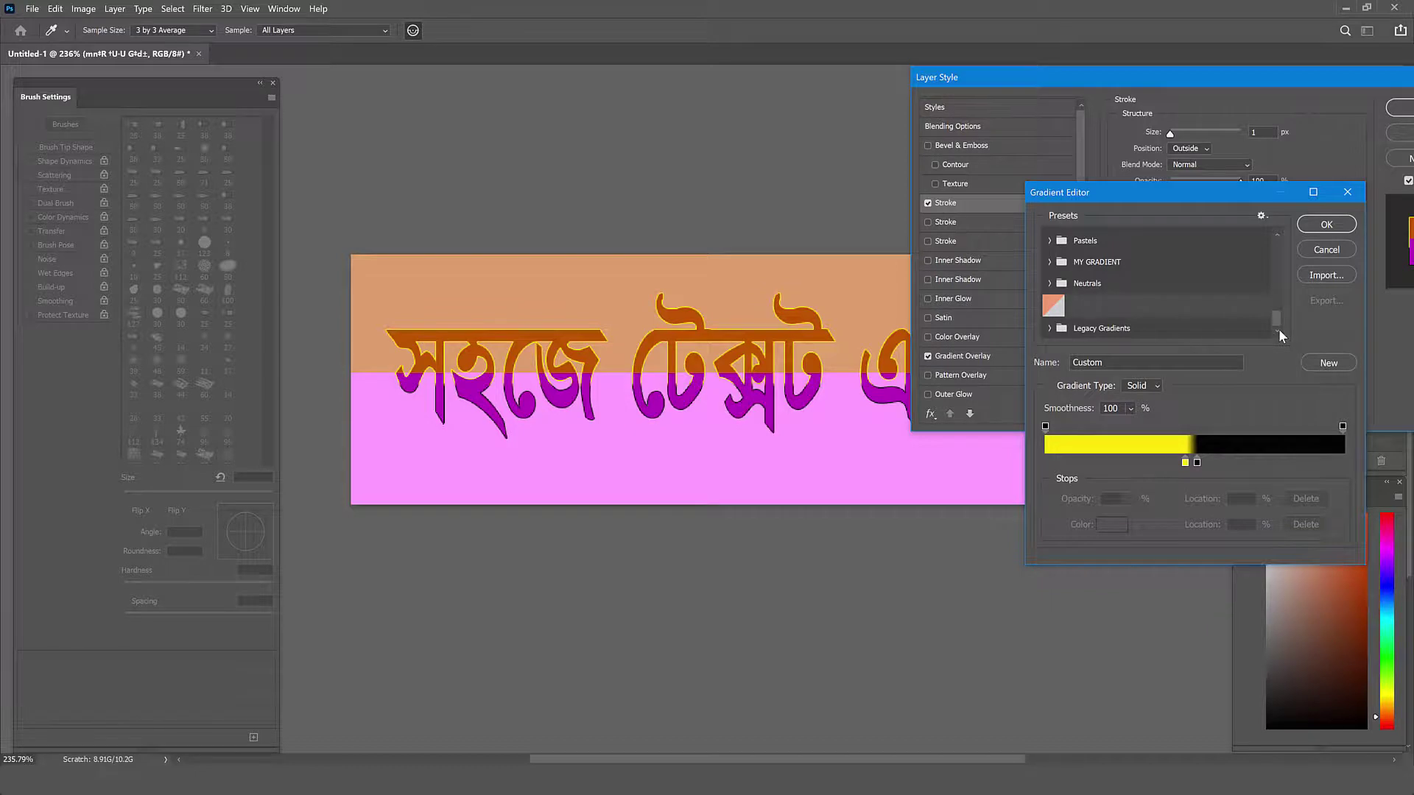
left_click(1053, 306)
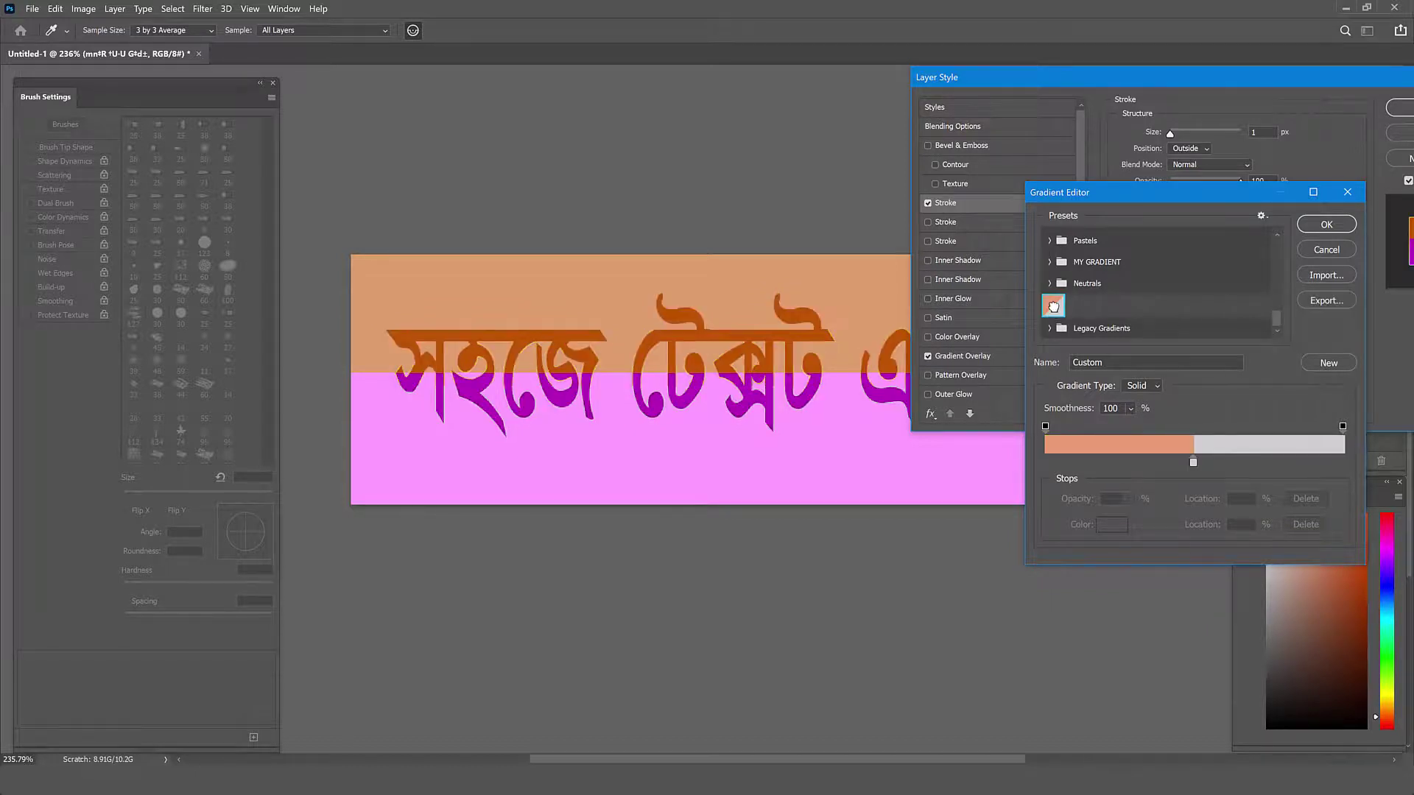
left_click(1325, 232)
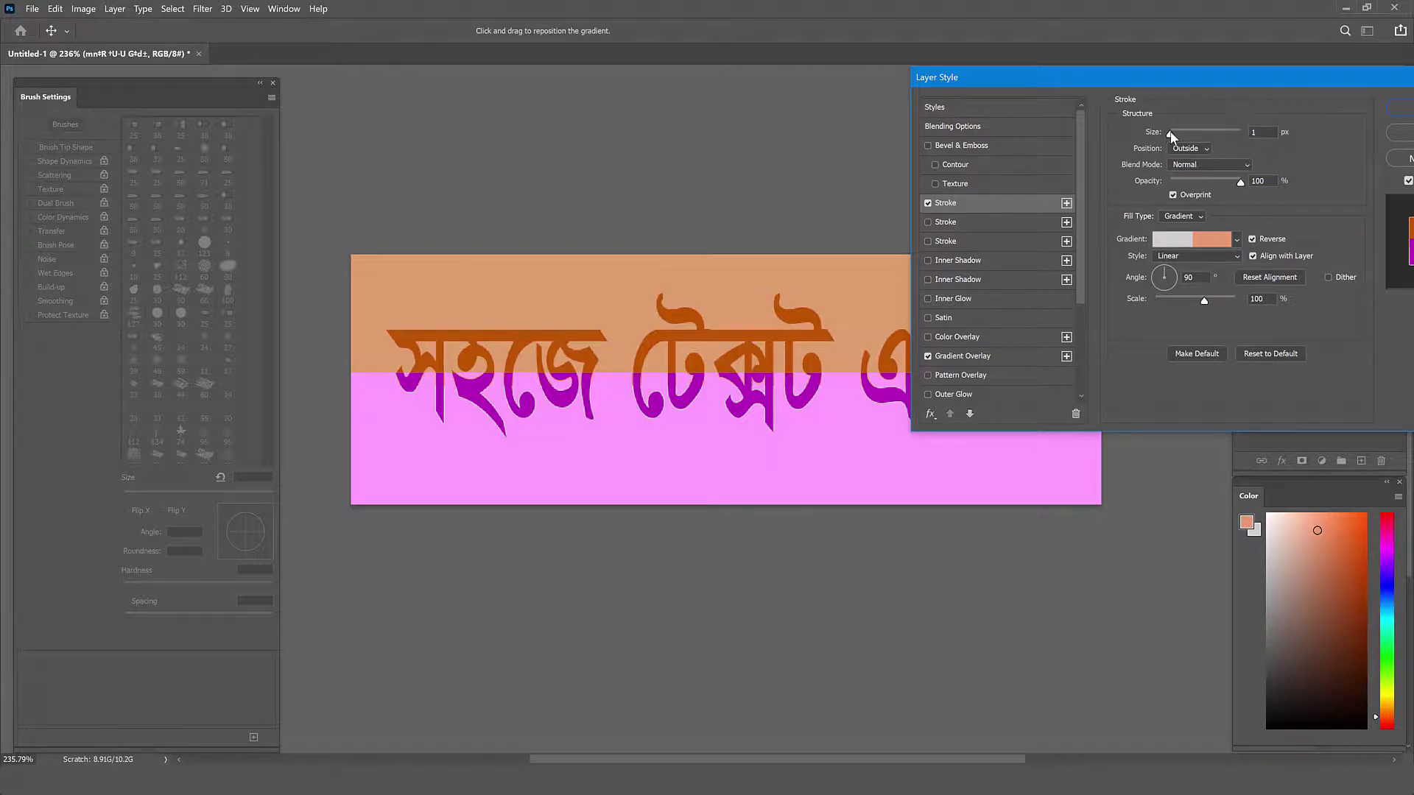
Step: Set the text stroke's size to 5 px and turn off Reverse for its gradient
left_click_drag(1171, 134, 1177, 135)
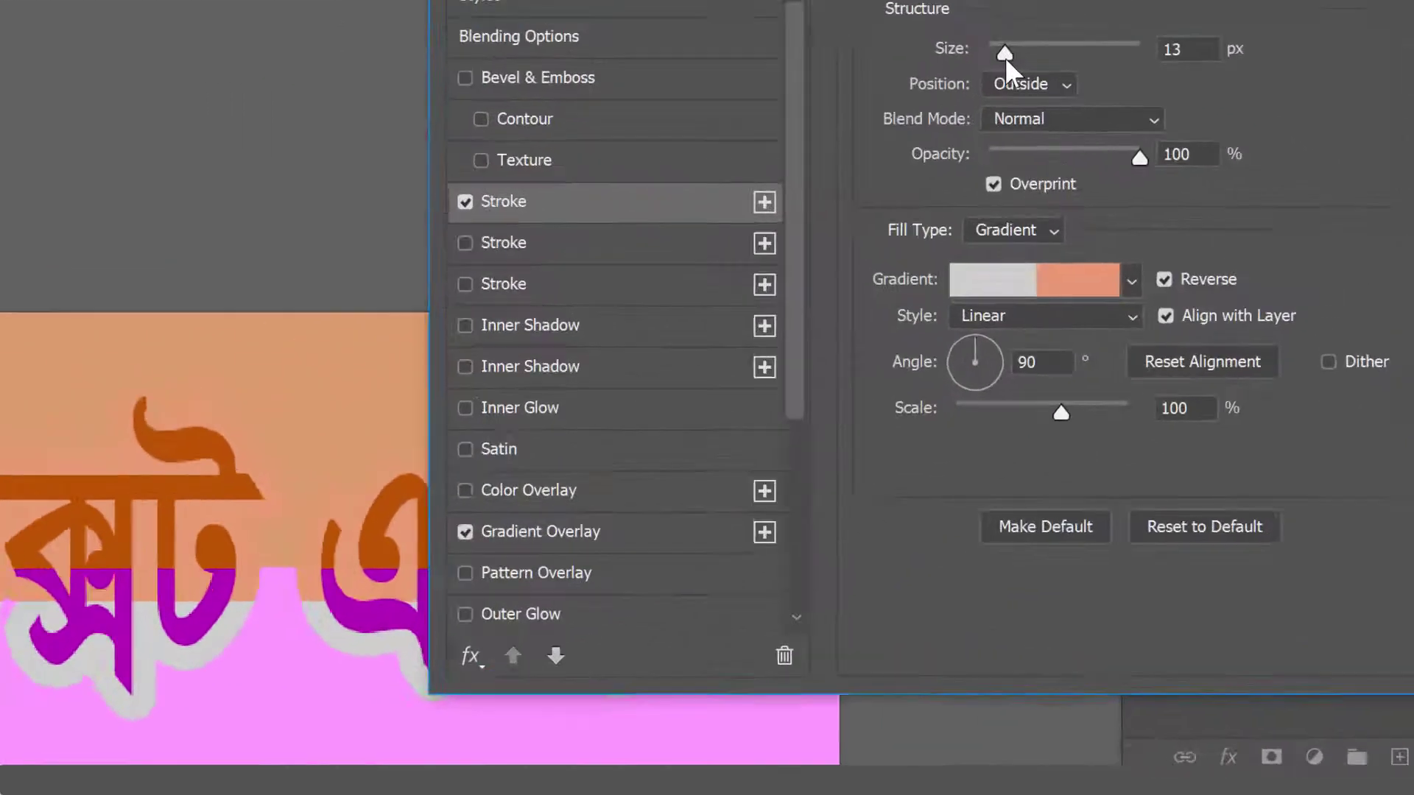
left_click_drag(1004, 56, 993, 64)
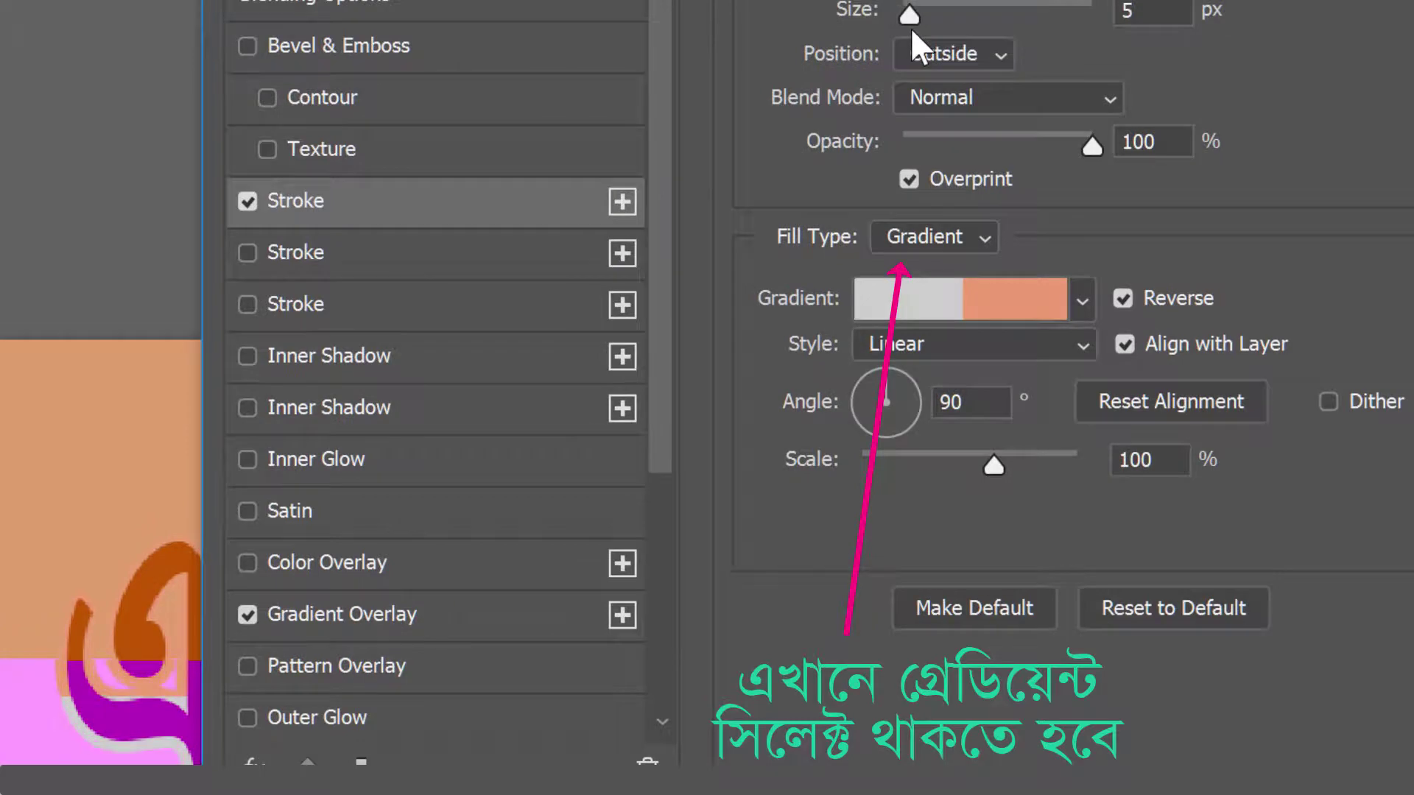
left_click_drag(910, 28, 910, 28)
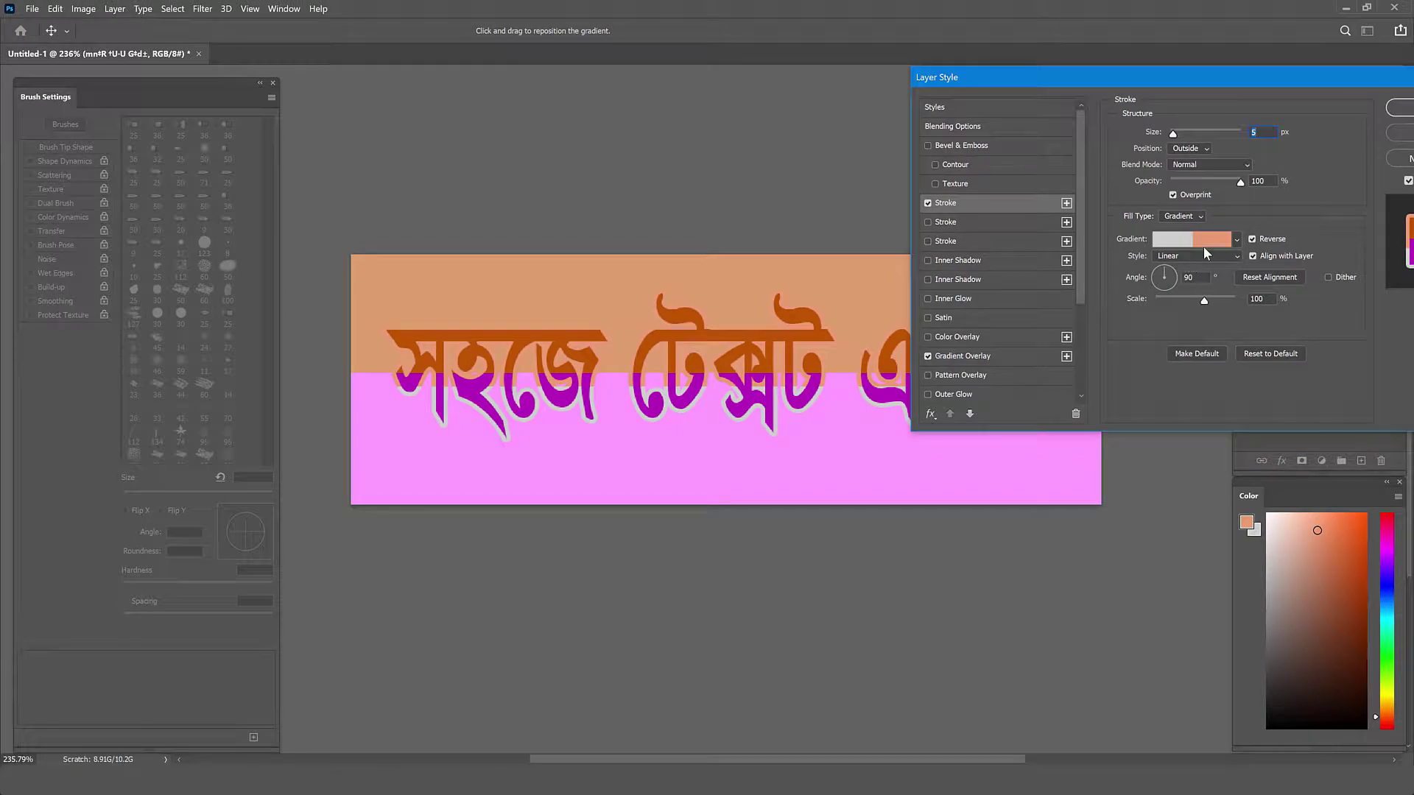
left_click(1253, 241)
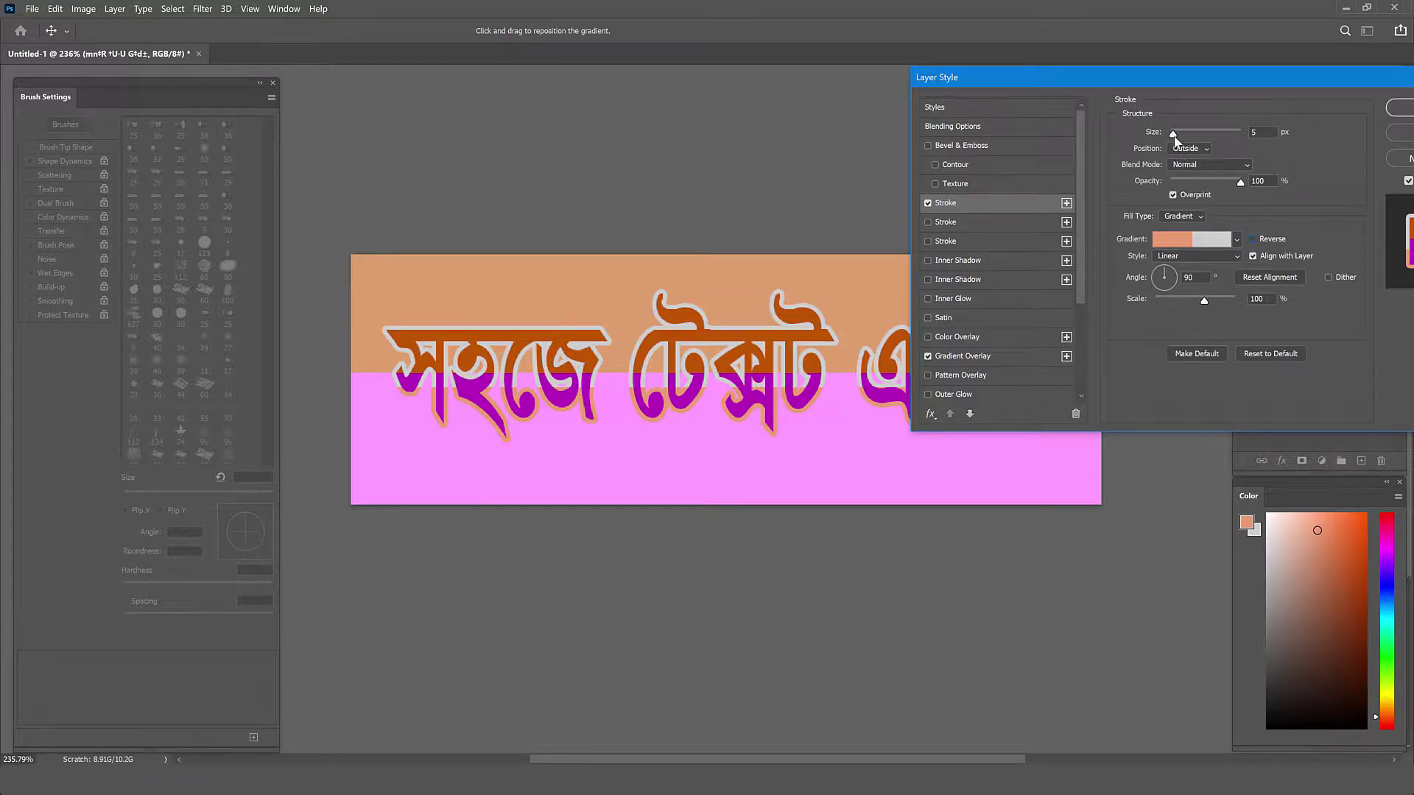
Step: Reduce the stroke's size to 2 px and shift its gradient up to align its split with the text's colour split
left_click_drag(1175, 140, 1171, 138)
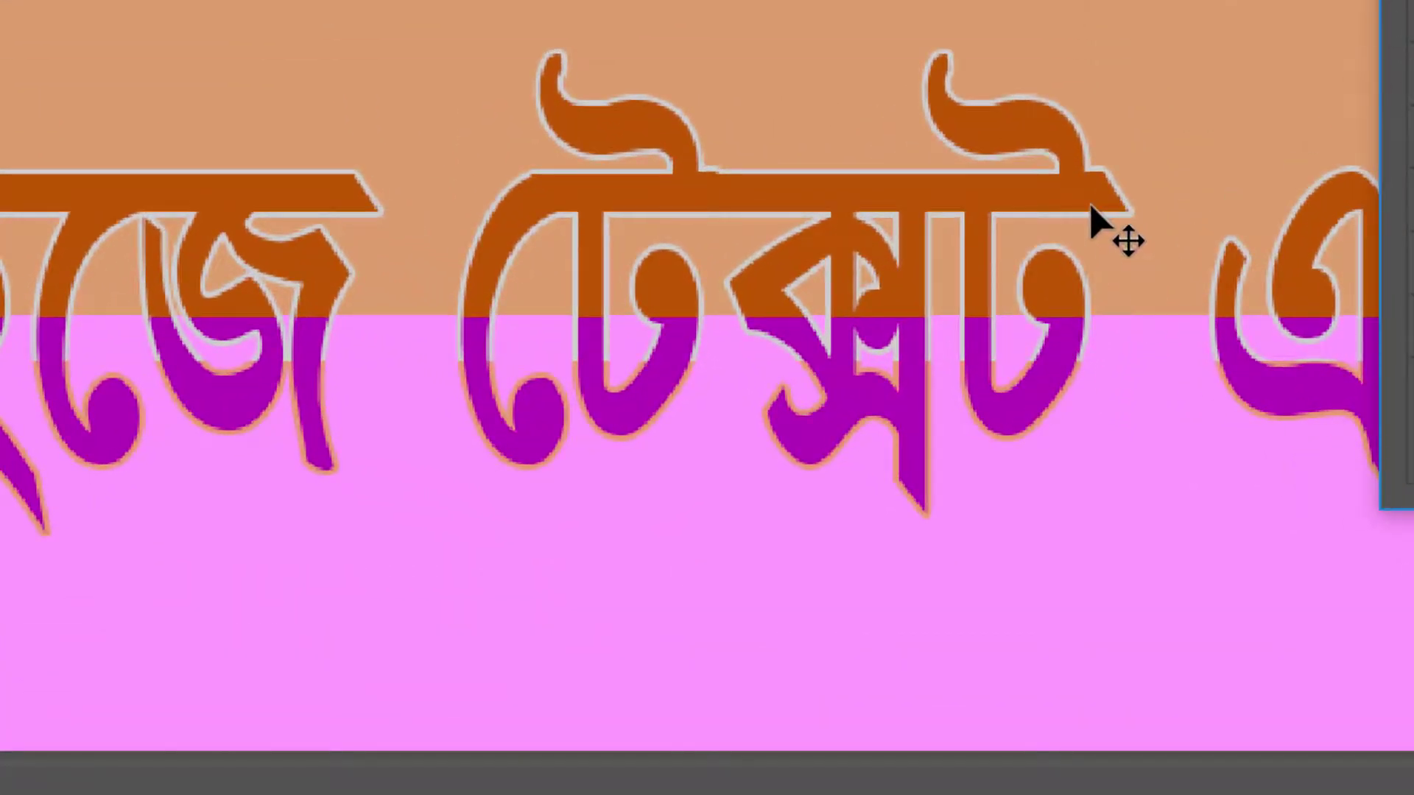
mouse_move(1143, 197)
left_mouse_down()
mouse_move(1125, 99)
mouse_move(1127, 159)
left_mouse_up()
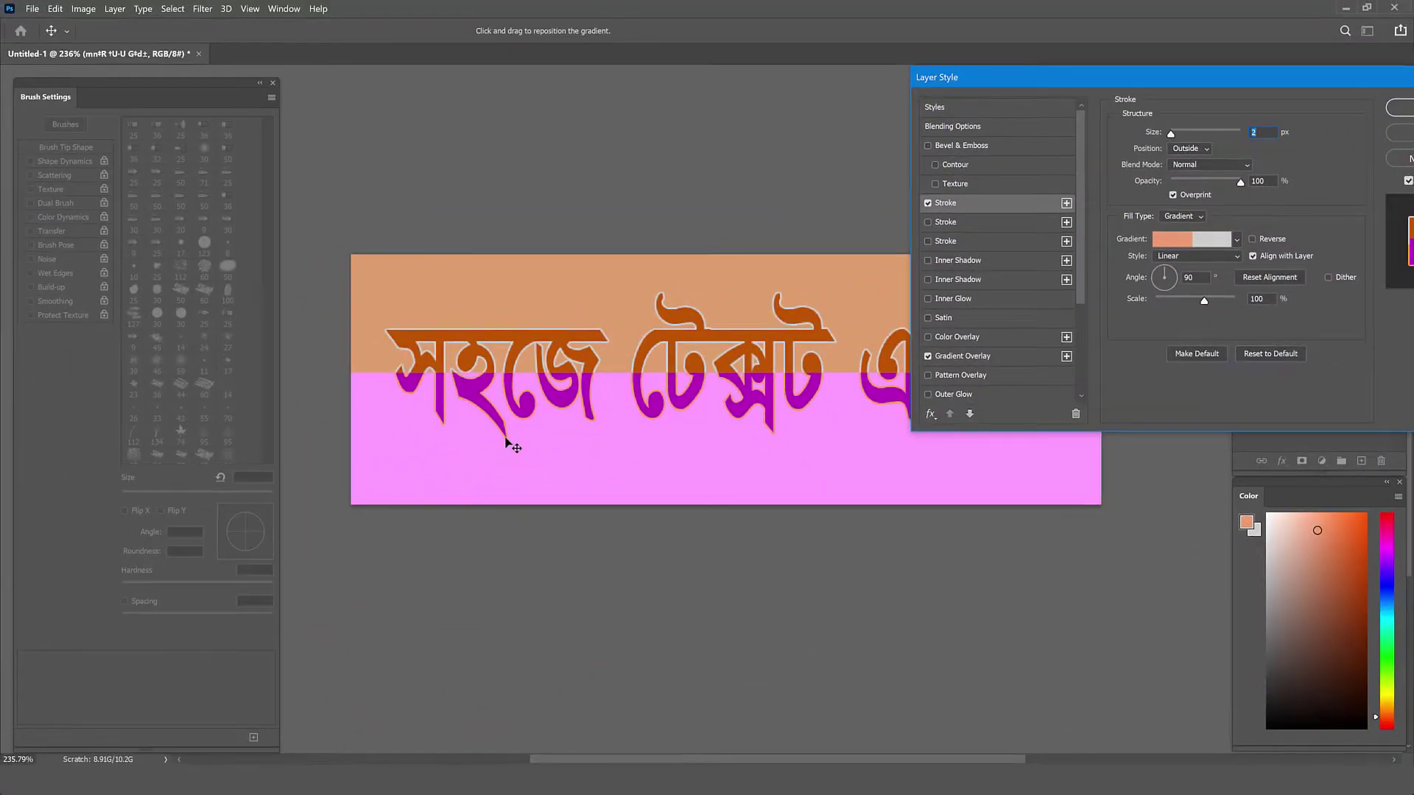
Step: Recolour the peach stop of the stroke's gradient to dark brown 802c02
left_click(1179, 243)
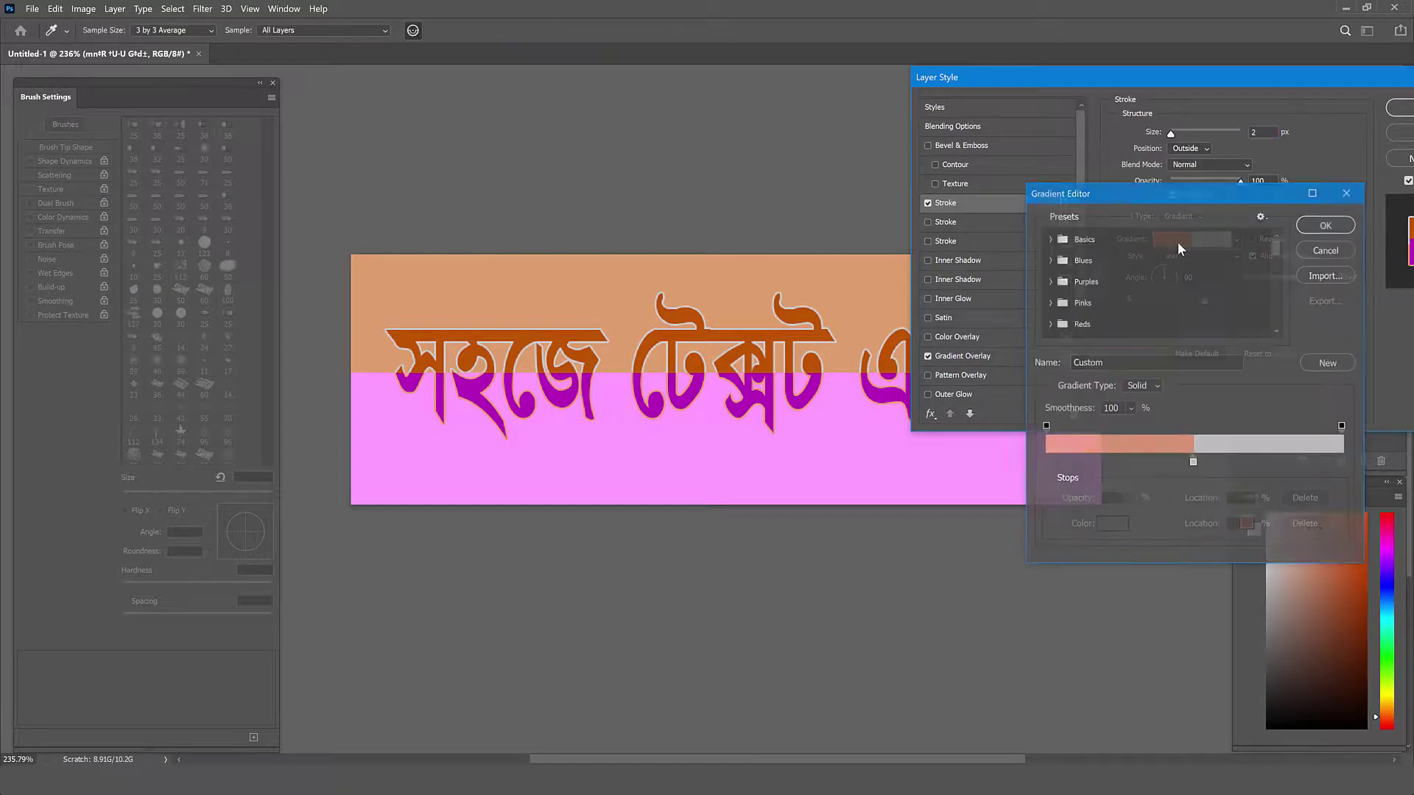
left_click_drag(1192, 464, 1188, 469)
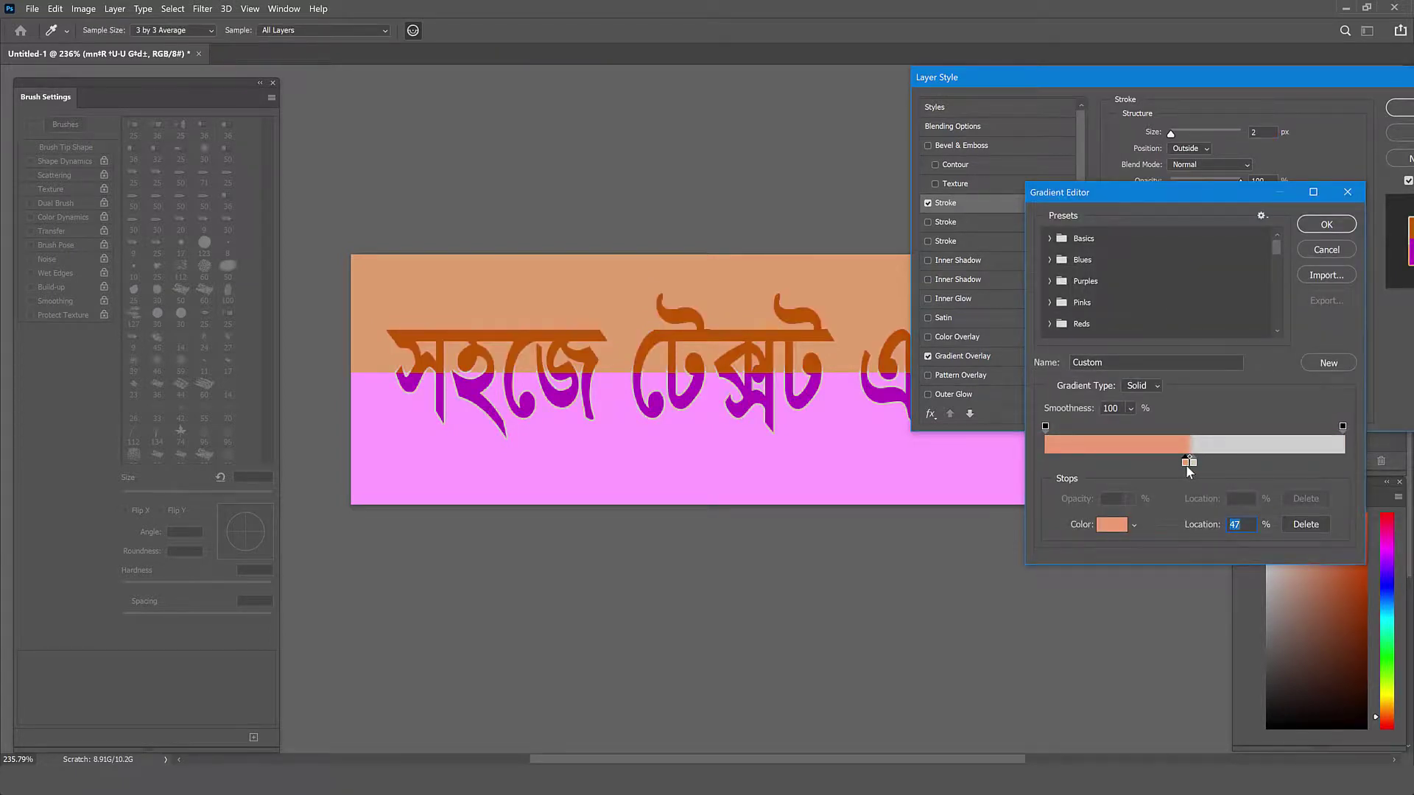
double_click(1188, 466)
left_click(1118, 332)
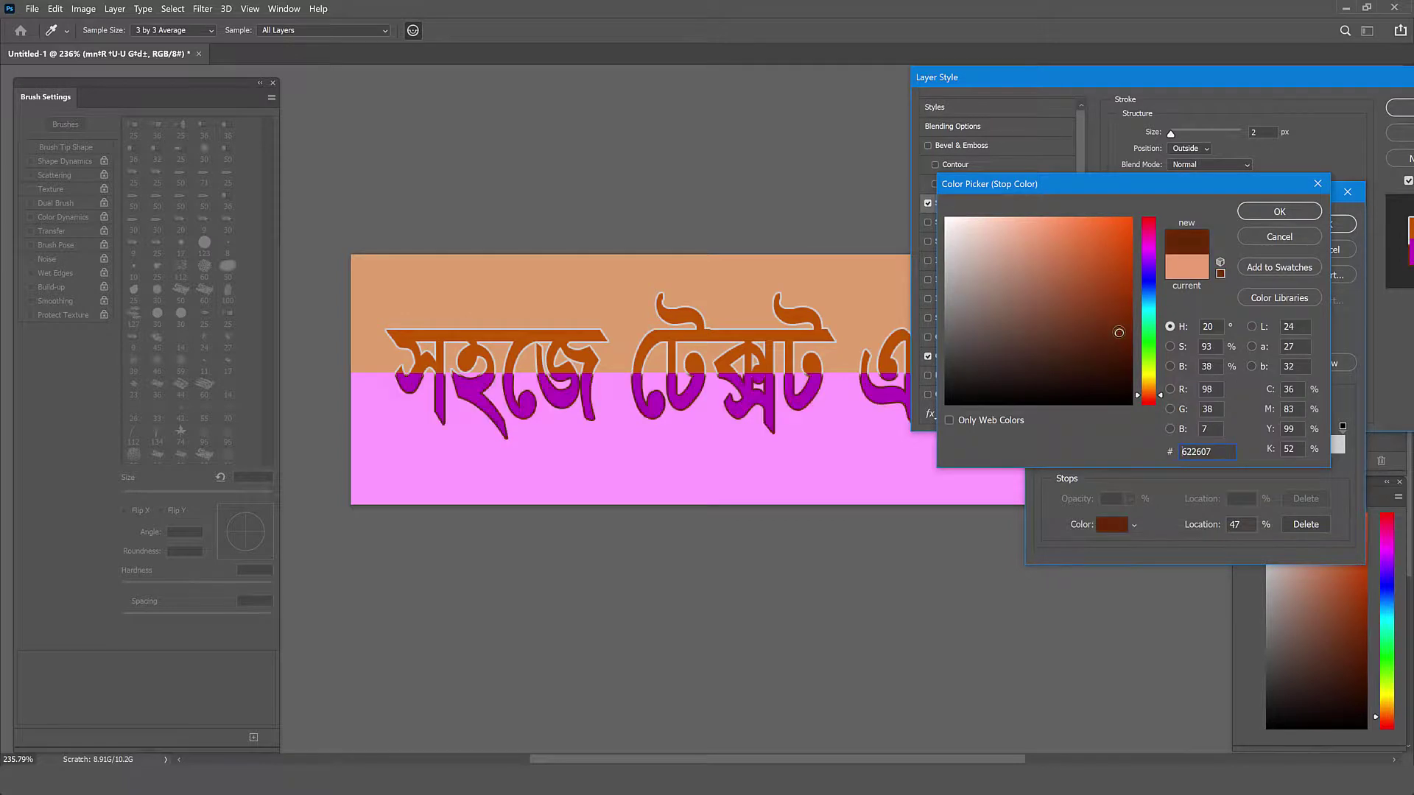
left_click_drag(1118, 333, 1131, 311)
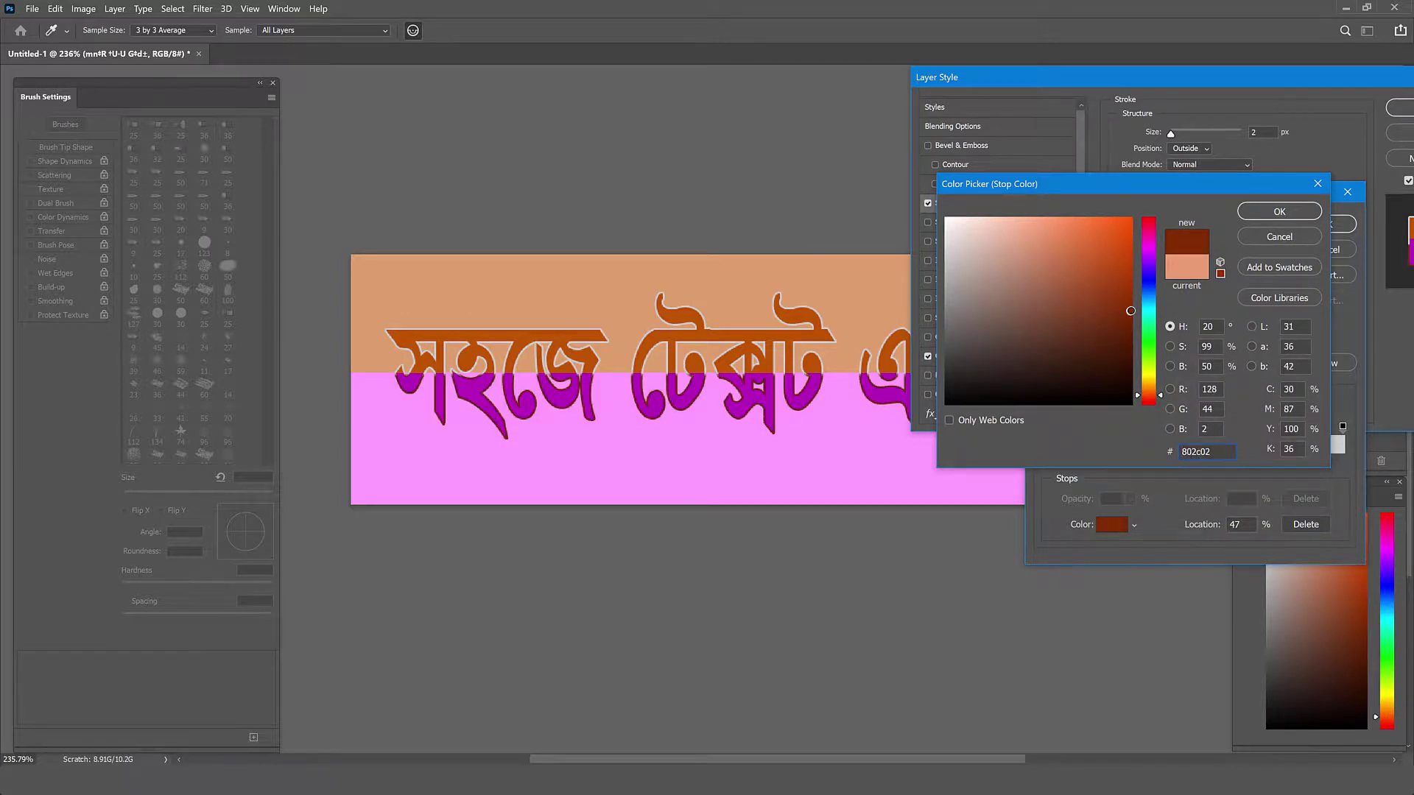
left_click(1279, 212)
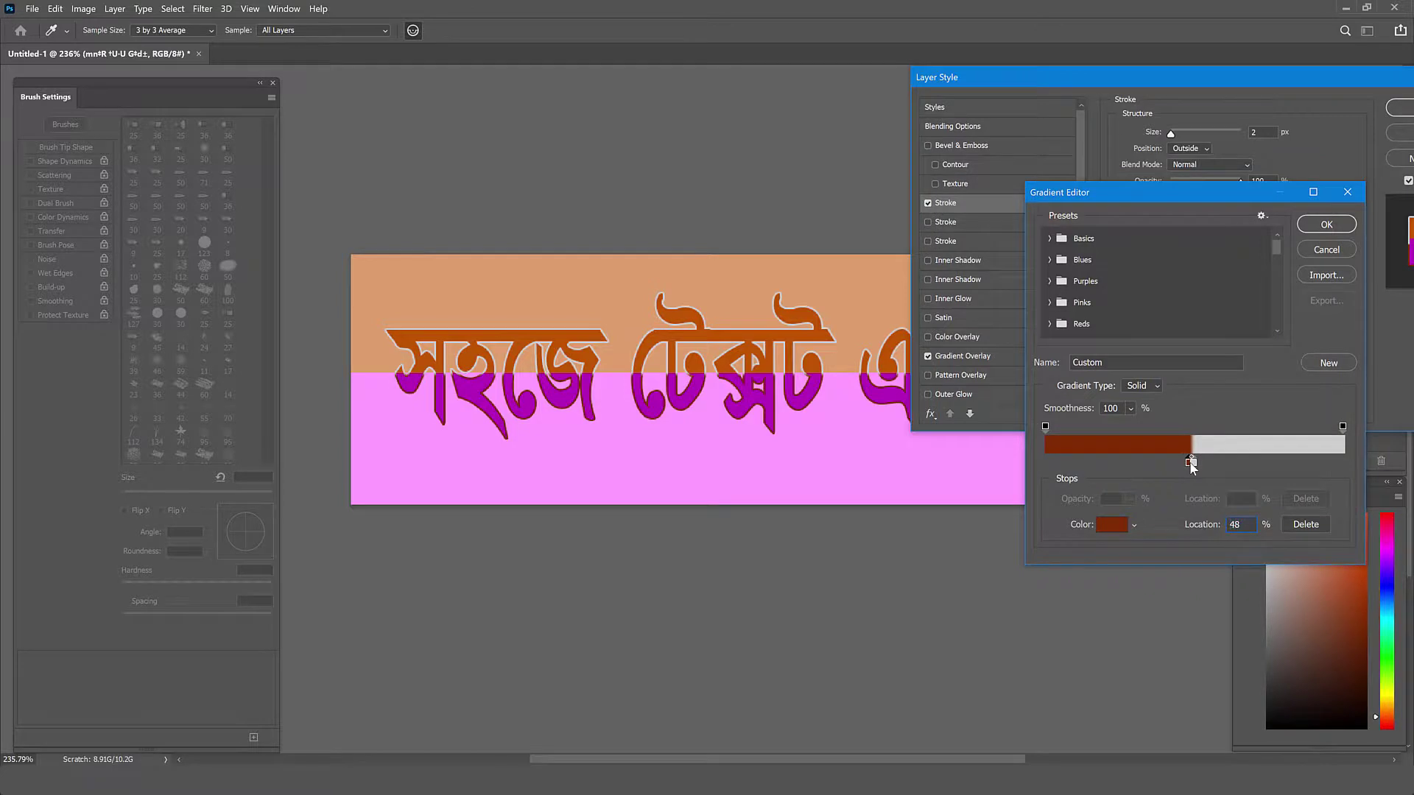
Step: Move the brown stop back against the light grey stop for a hard split and accept the stroke's gradient
left_click_drag(1192, 464, 1195, 465)
left_click(1193, 464)
left_click(1340, 228)
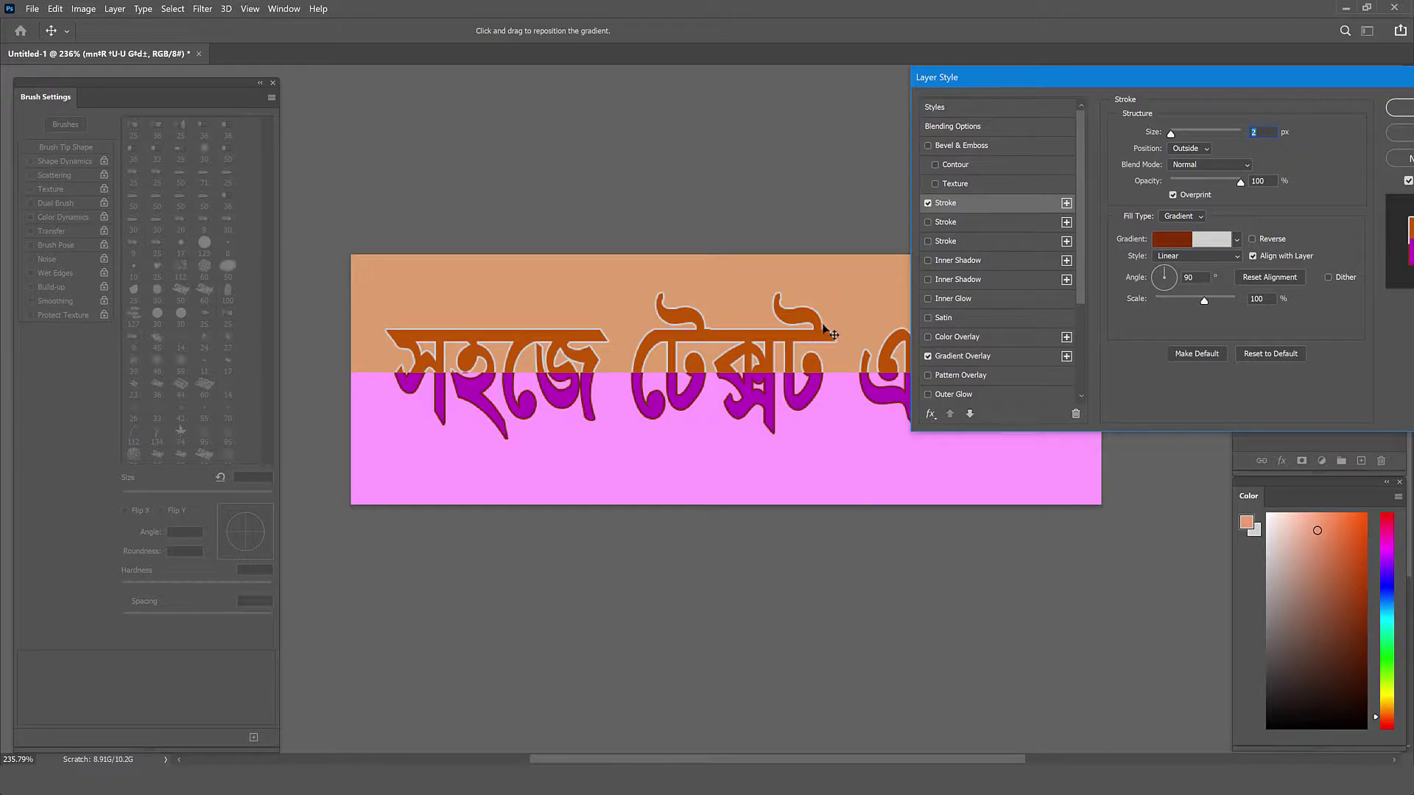
Step: Reposition the stroke's gradient on the canvas to match the text's colour split and apply the layer styles
left_click_drag(833, 310, 851, 348)
left_click(960, 356)
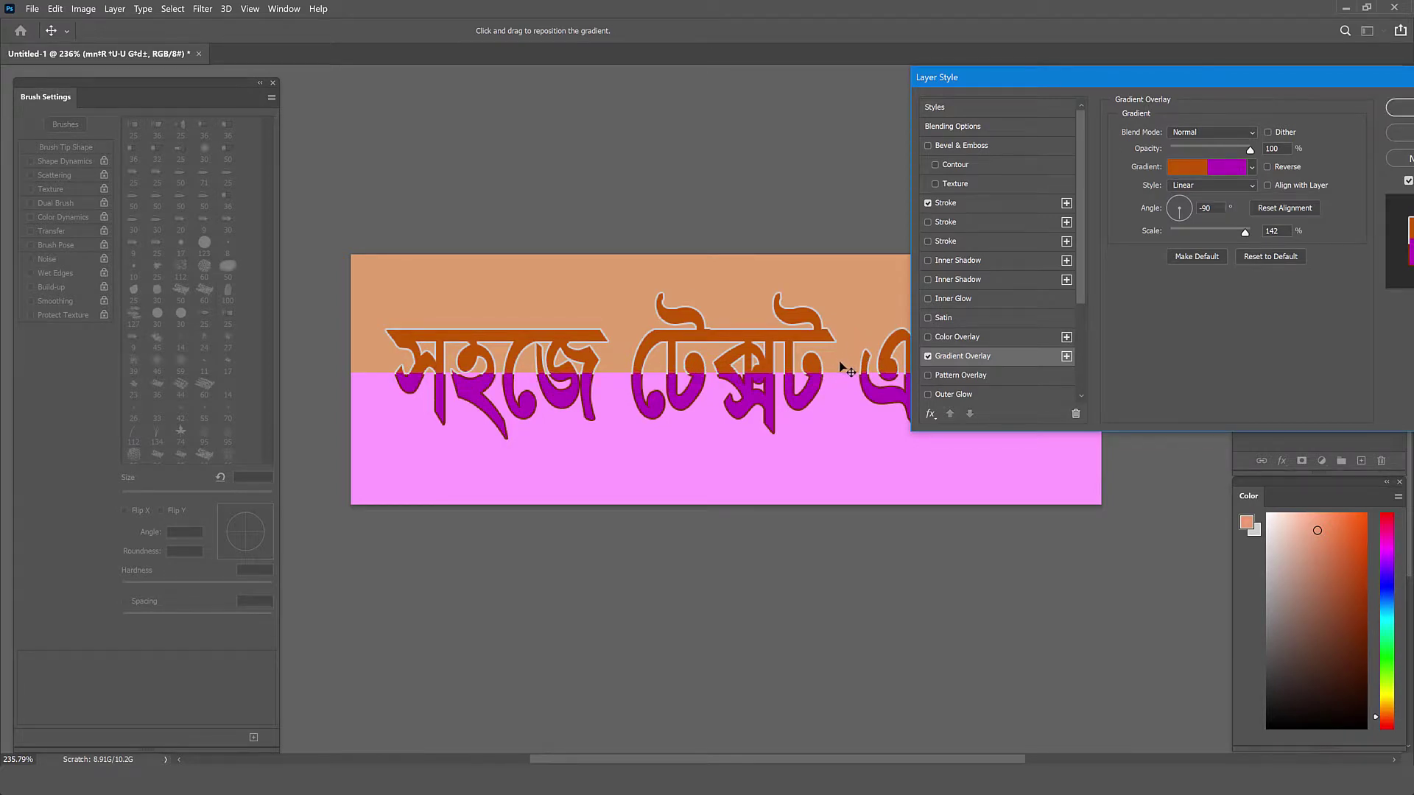
left_click(961, 205)
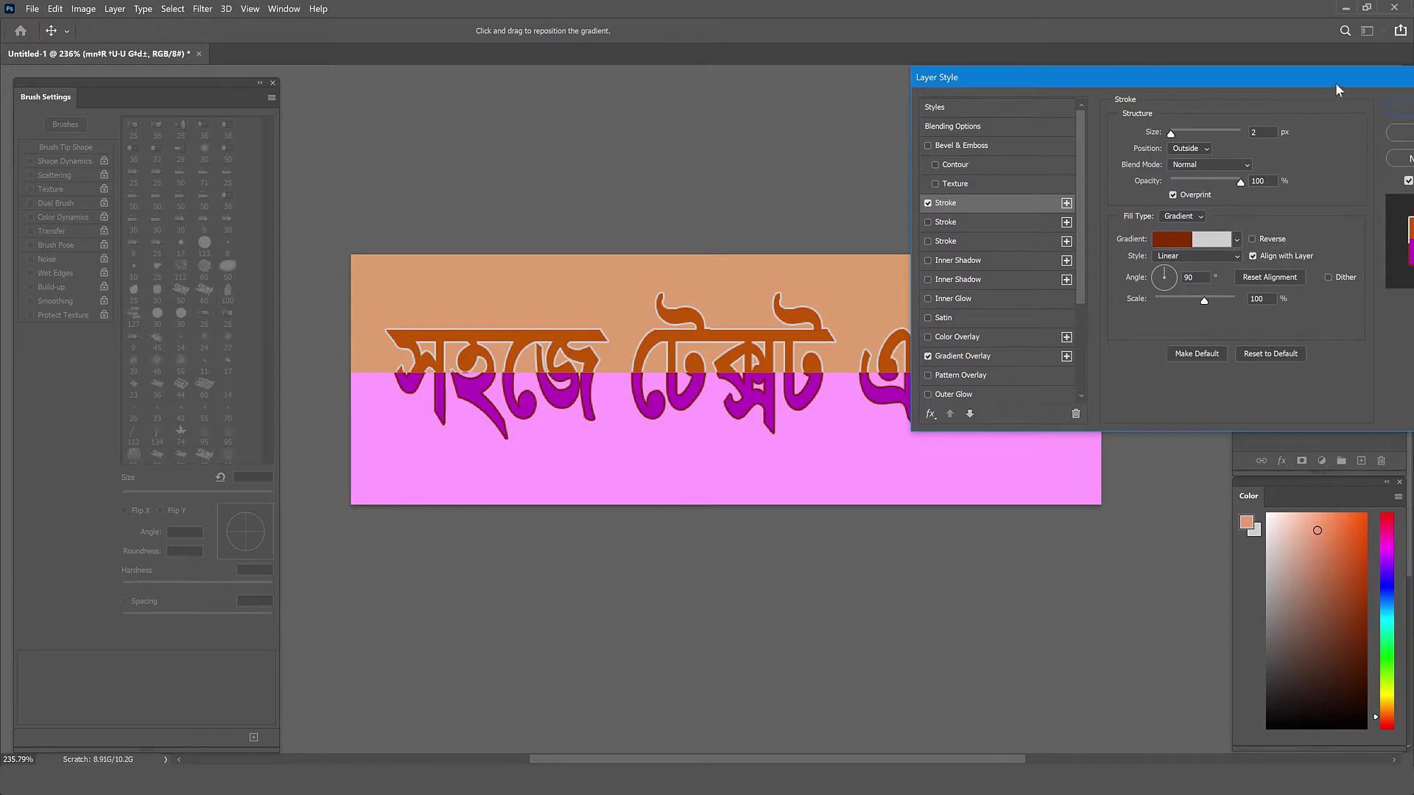
left_click_drag(1336, 82, 1262, 126)
left_click(1296, 136)
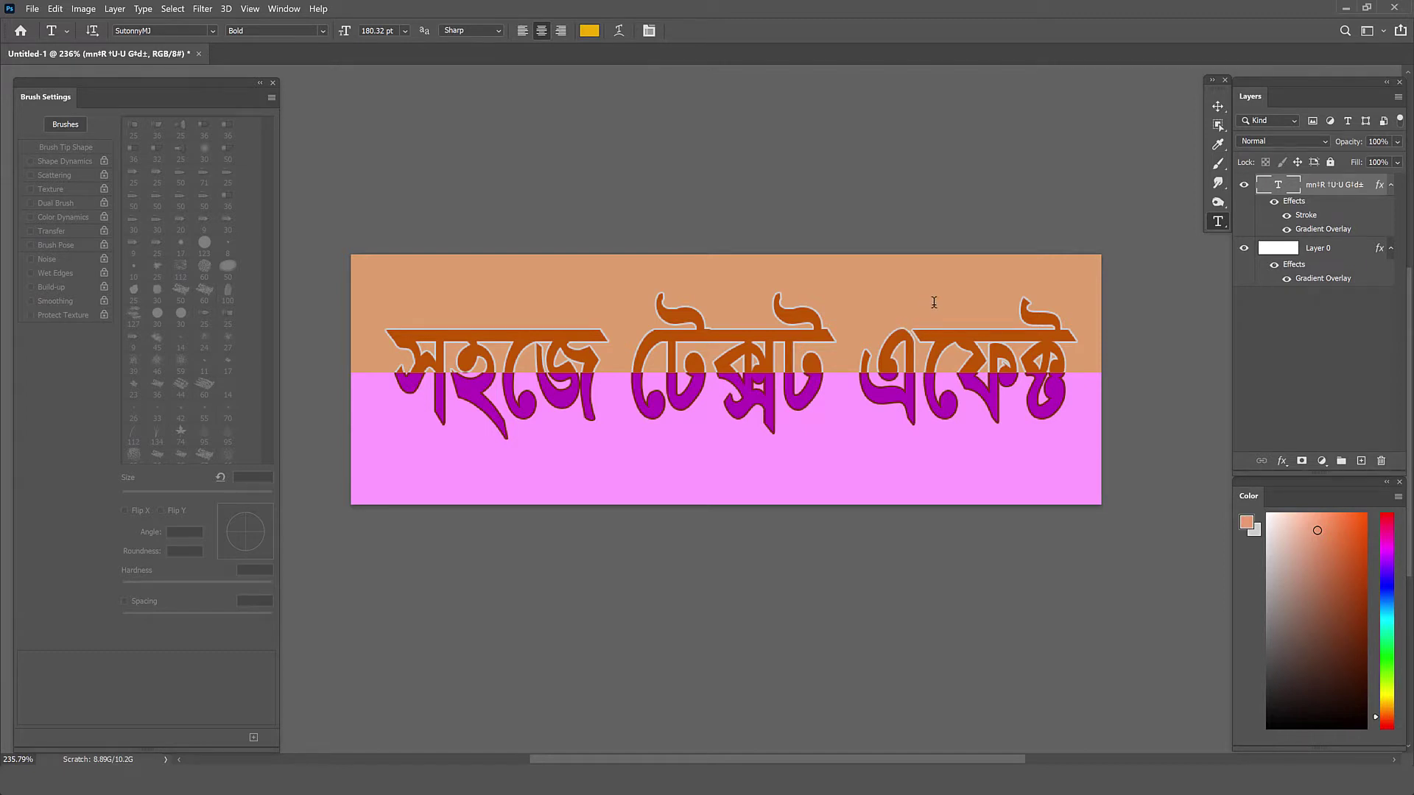
Step: Inspect the colour stops of the text layer's Gradient Overlay gradient and close its settings without changes
double_click(1312, 230)
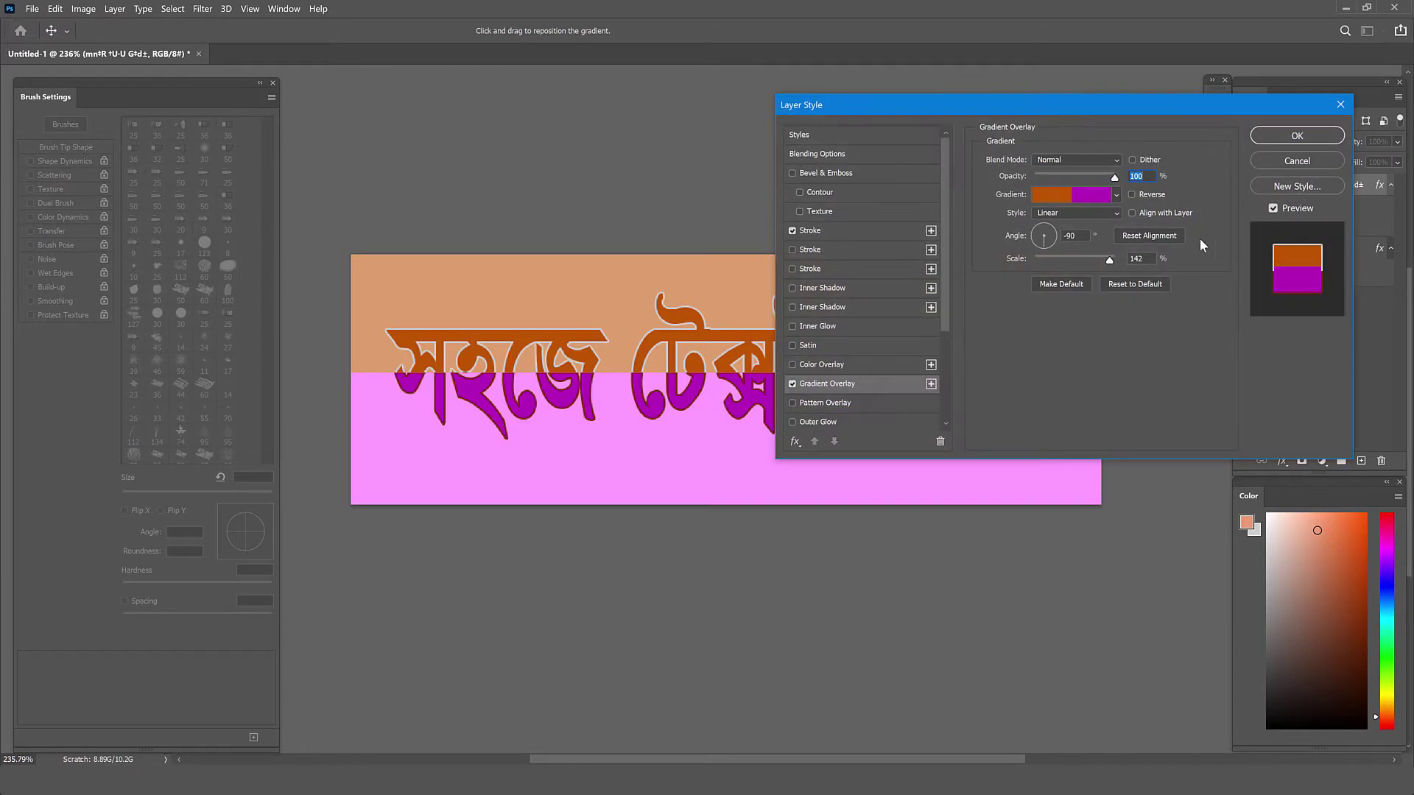
left_click(1091, 194)
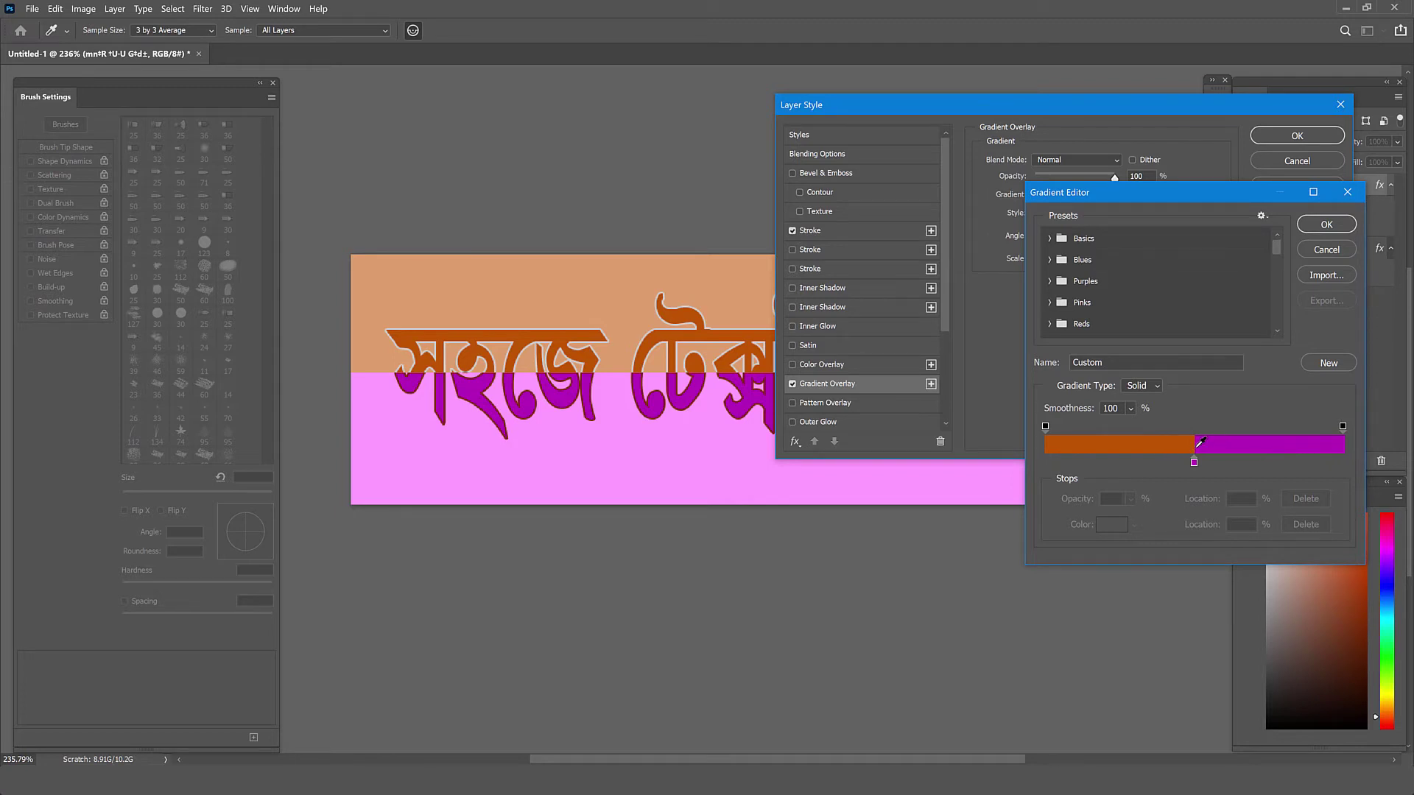
left_click(1338, 229)
left_click(1297, 137)
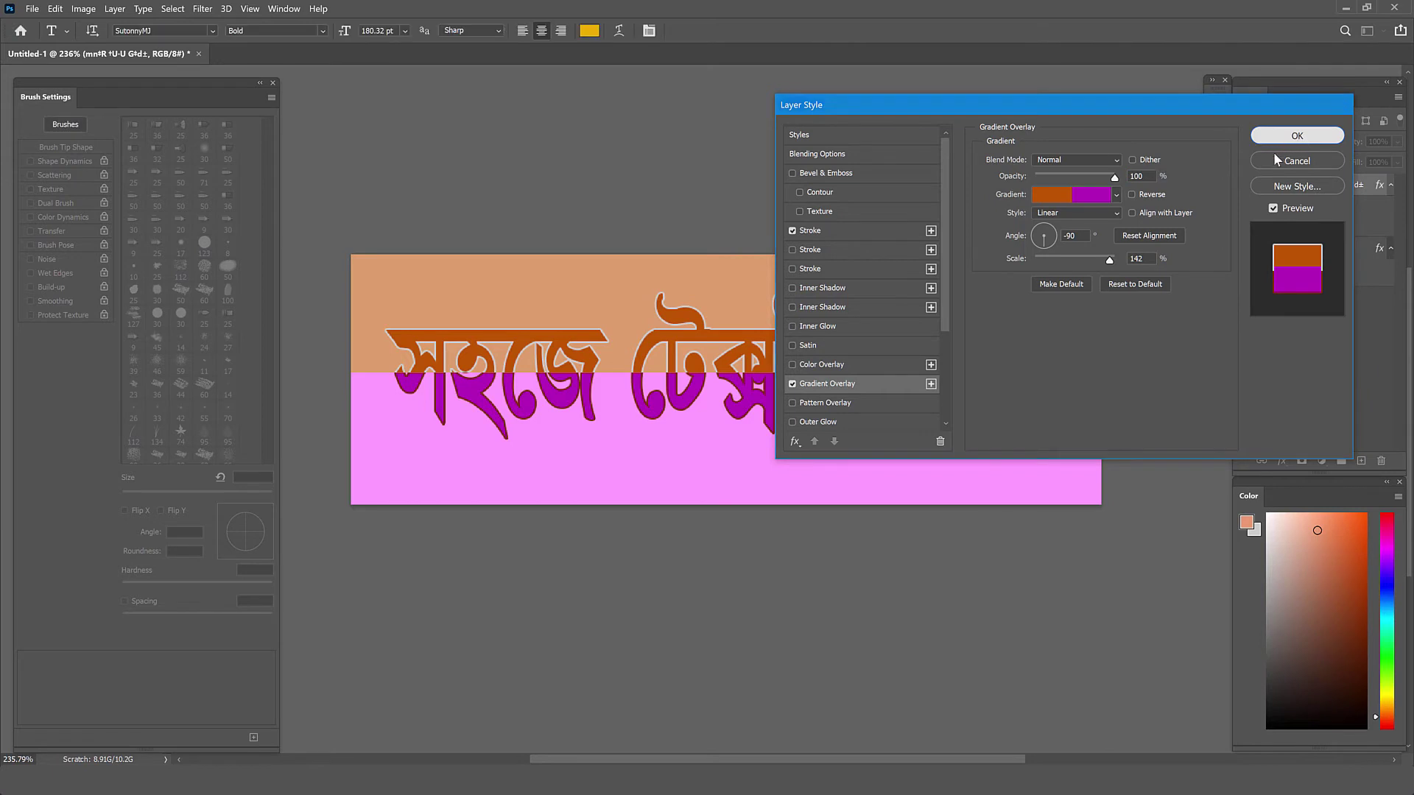